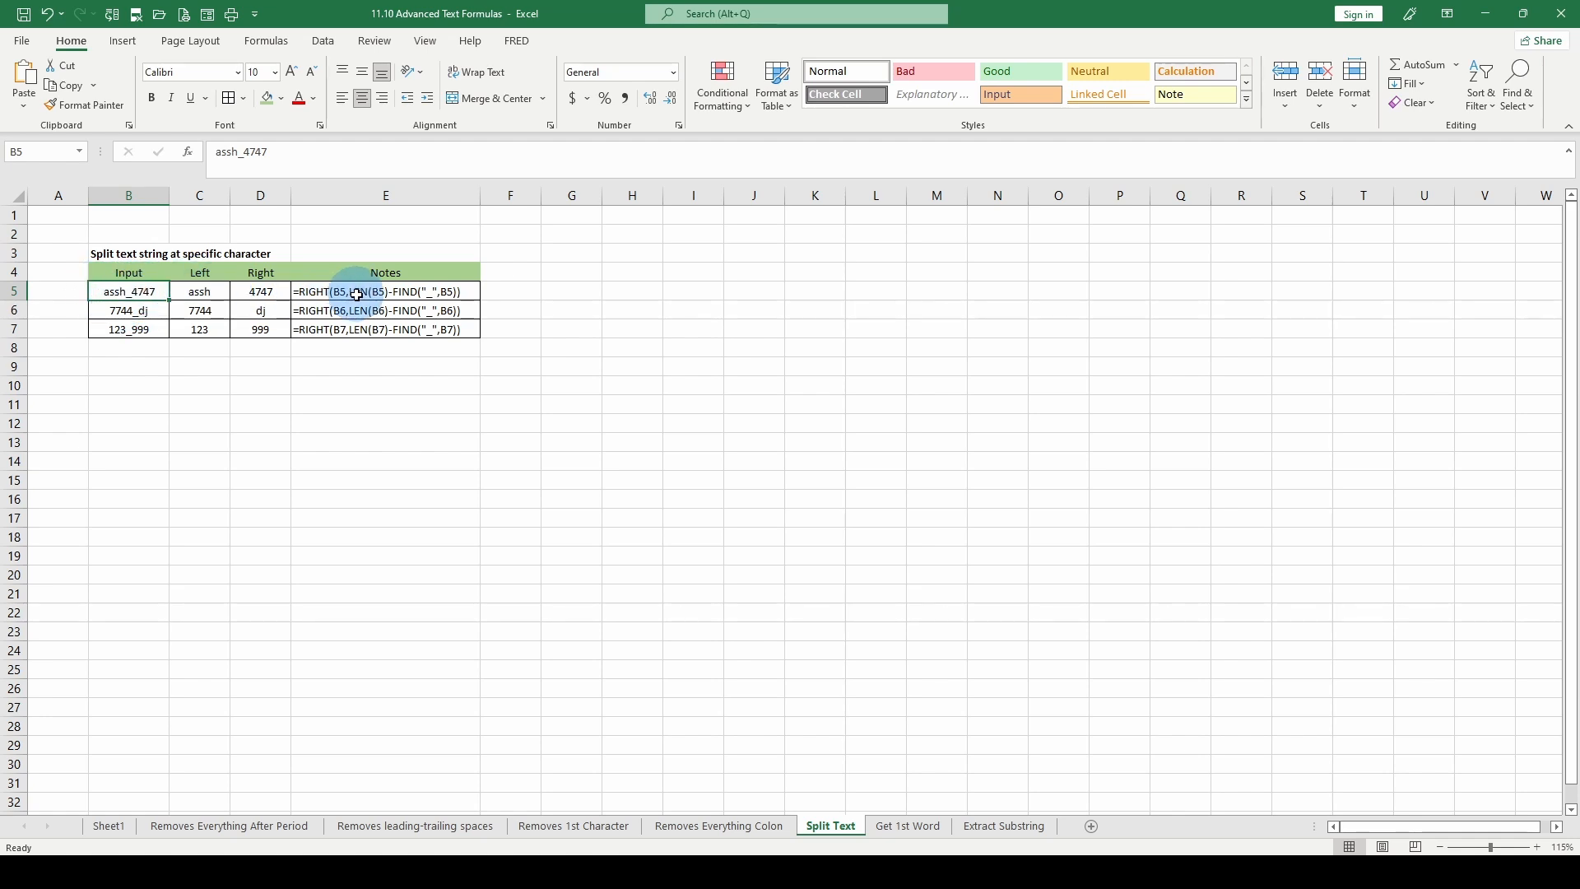
Copy the FIND portion of the LEFT formula in C5 into E9 as the standalone formula =FIND("_",B5)-1.
{"action": "left_click", "coordinate": [205, 297]}
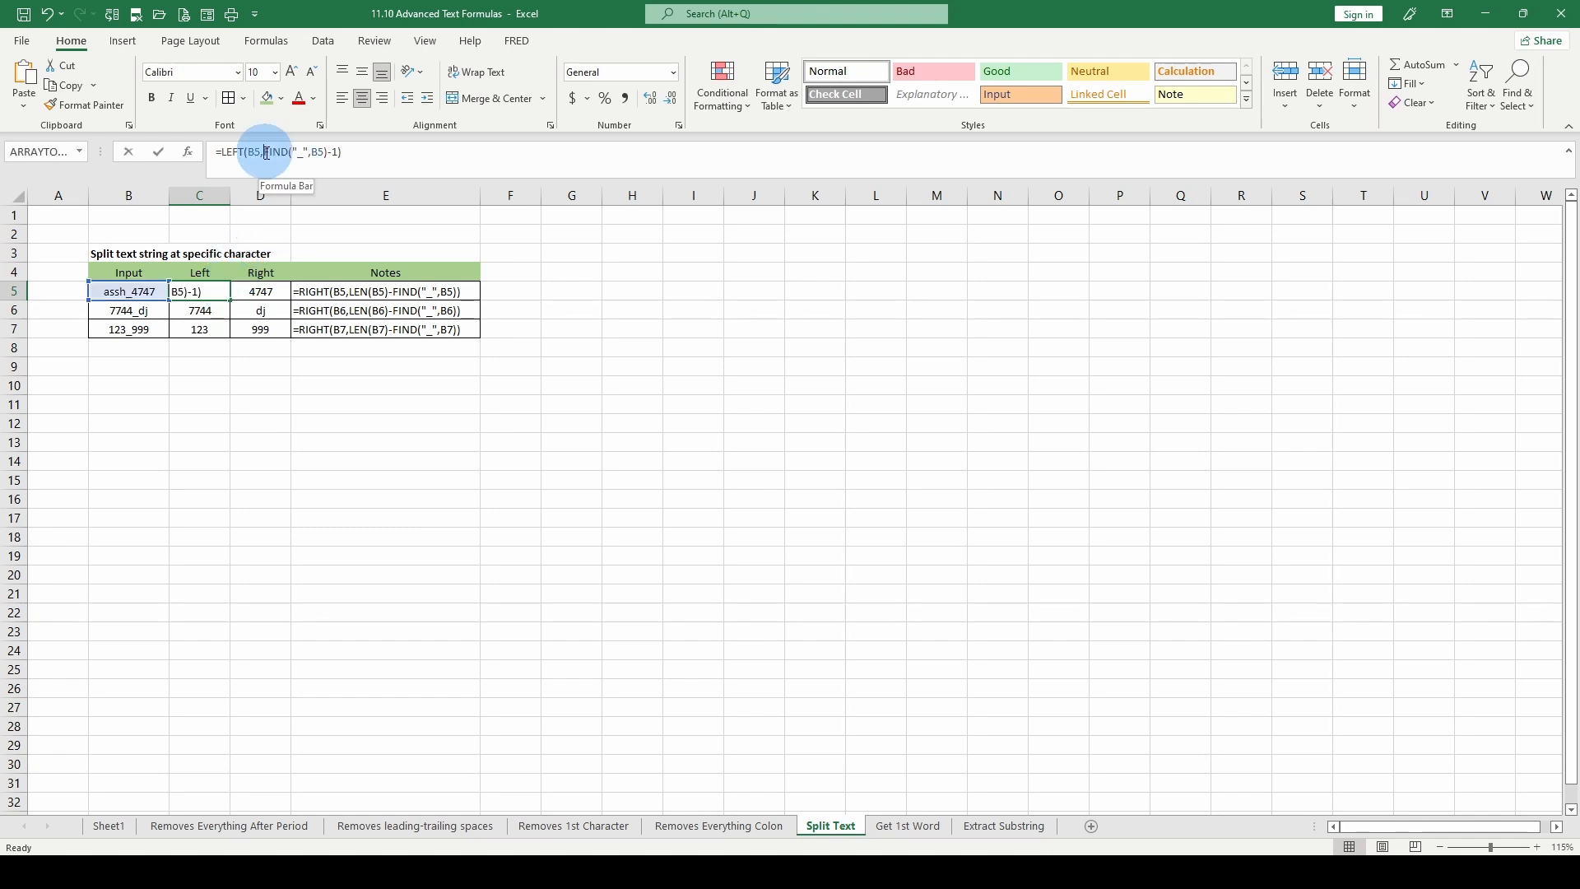
{"action": "left_click_drag", "start_coordinate": [263, 151], "coordinate": [339, 152]}
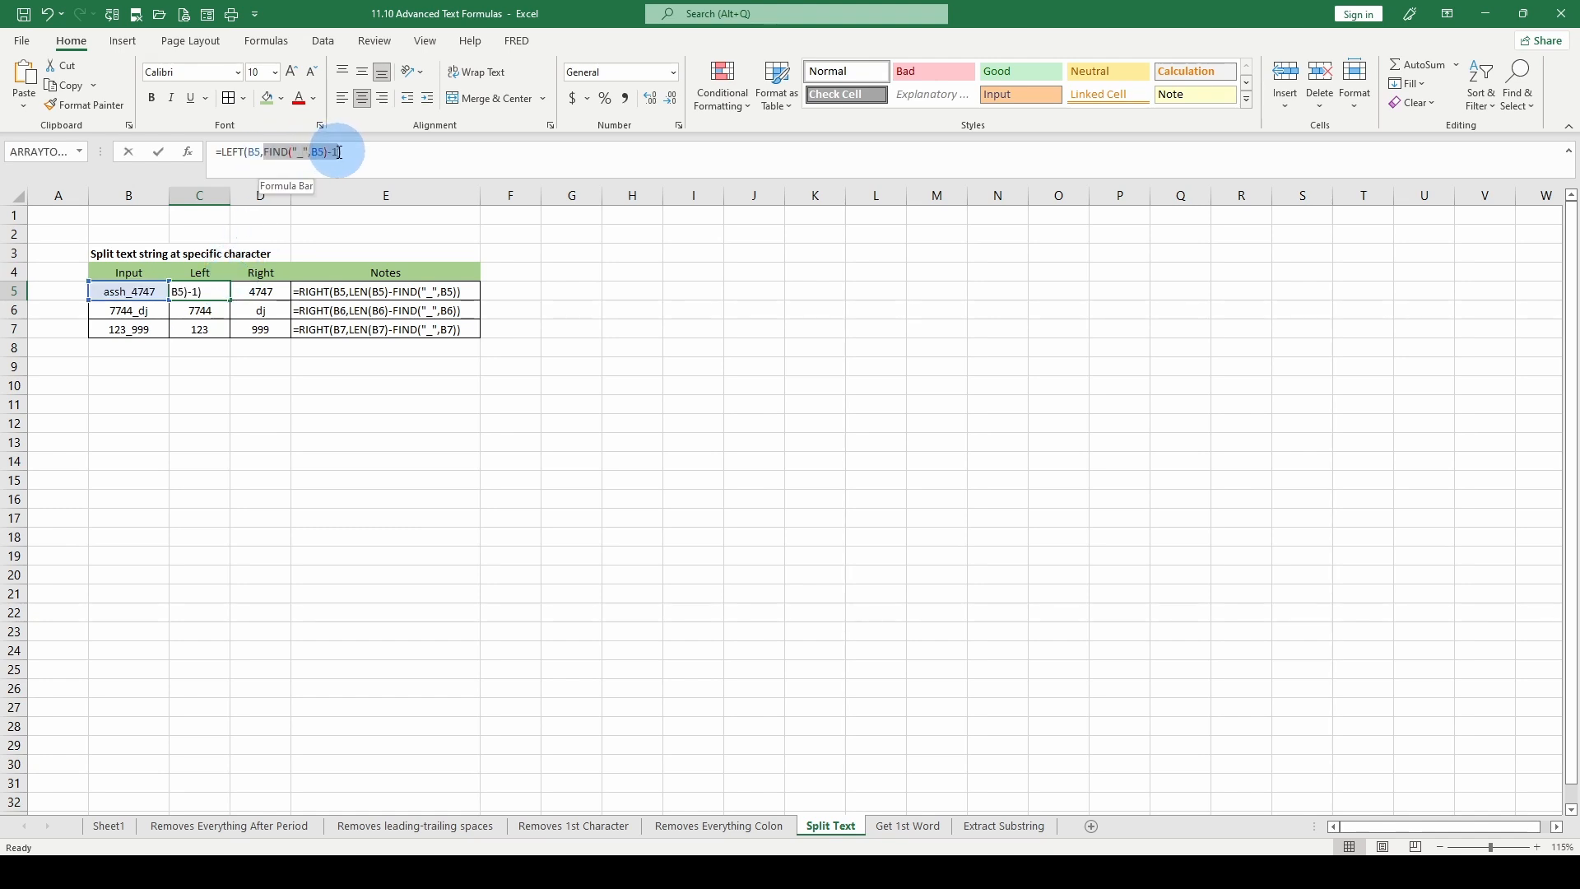
{"action": "right_click", "coordinate": [339, 152]}
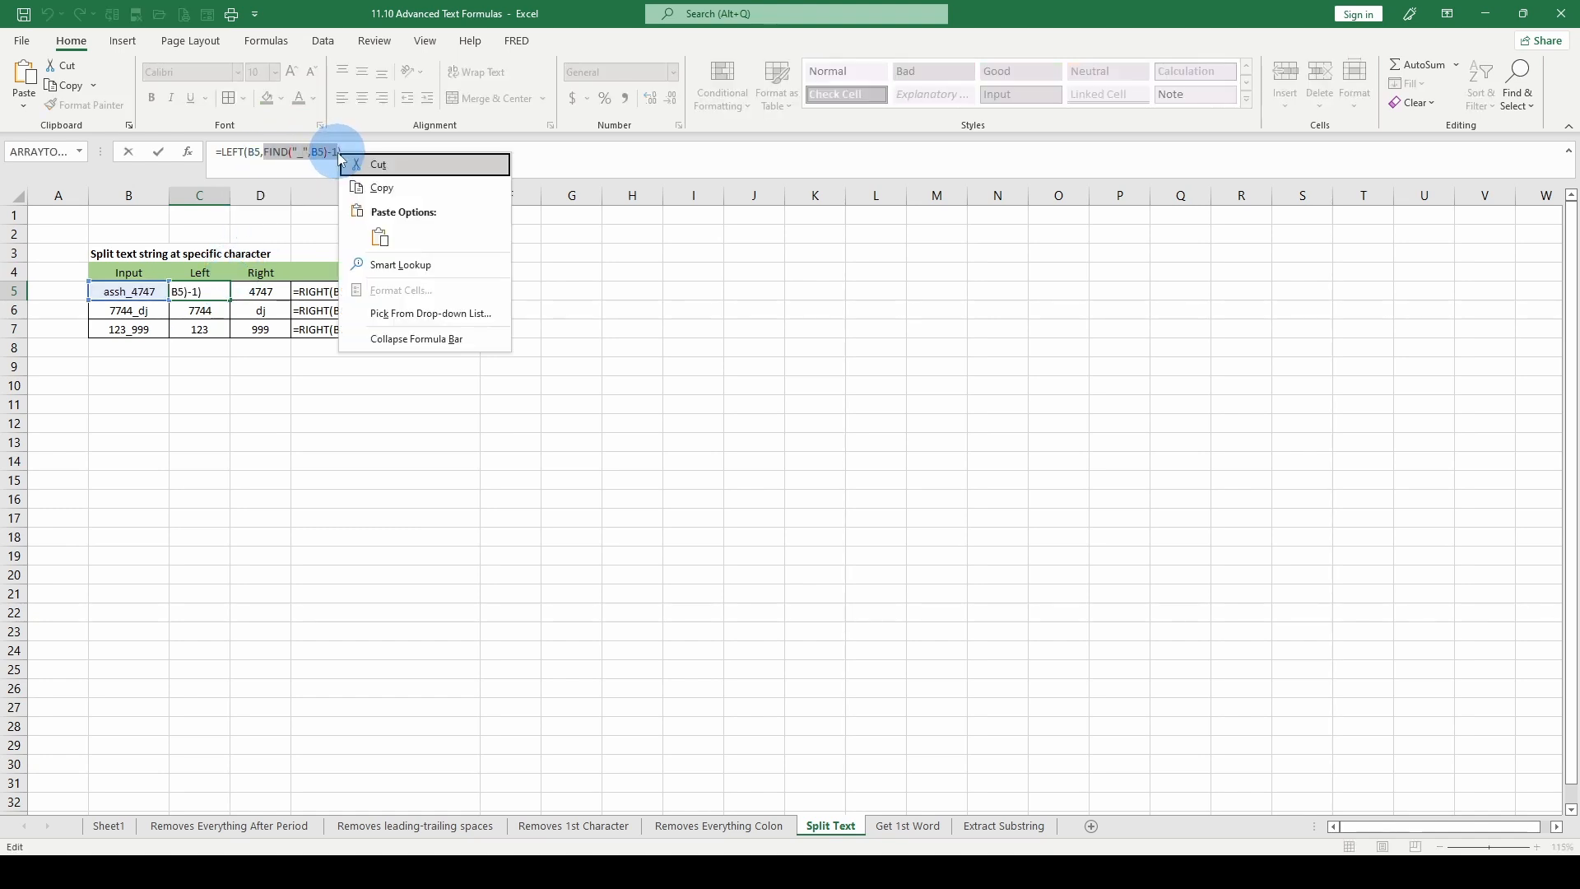
{"action": "left_click", "coordinate": [375, 187]}
{"action": "key", "text": "Escape"}
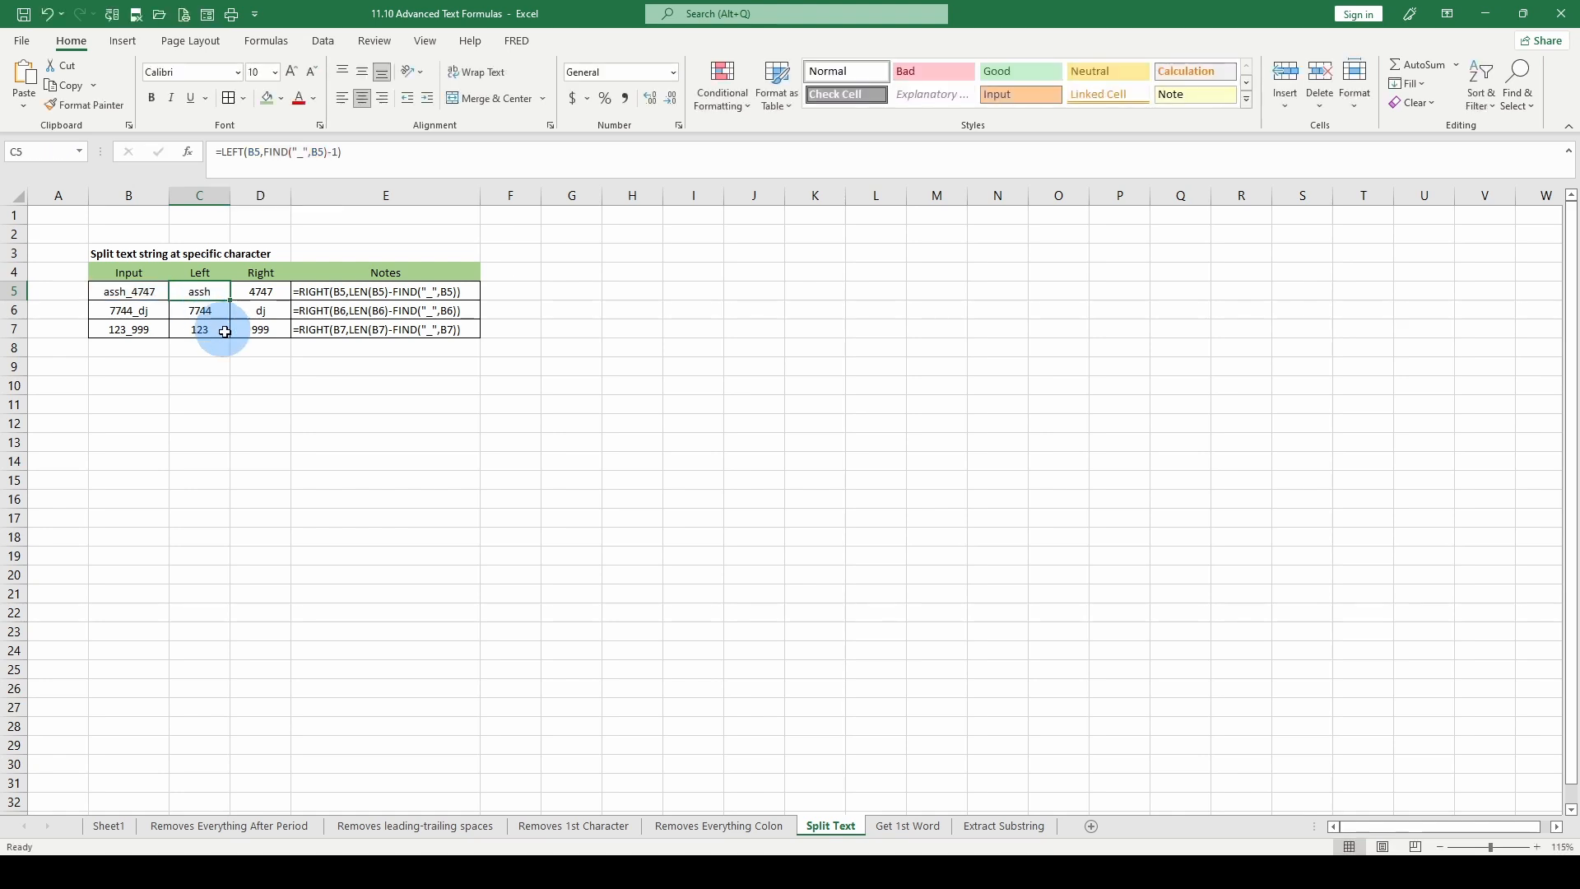
{"action": "right_click", "coordinate": [313, 360]}
{"action": "left_click", "coordinate": [354, 474]}
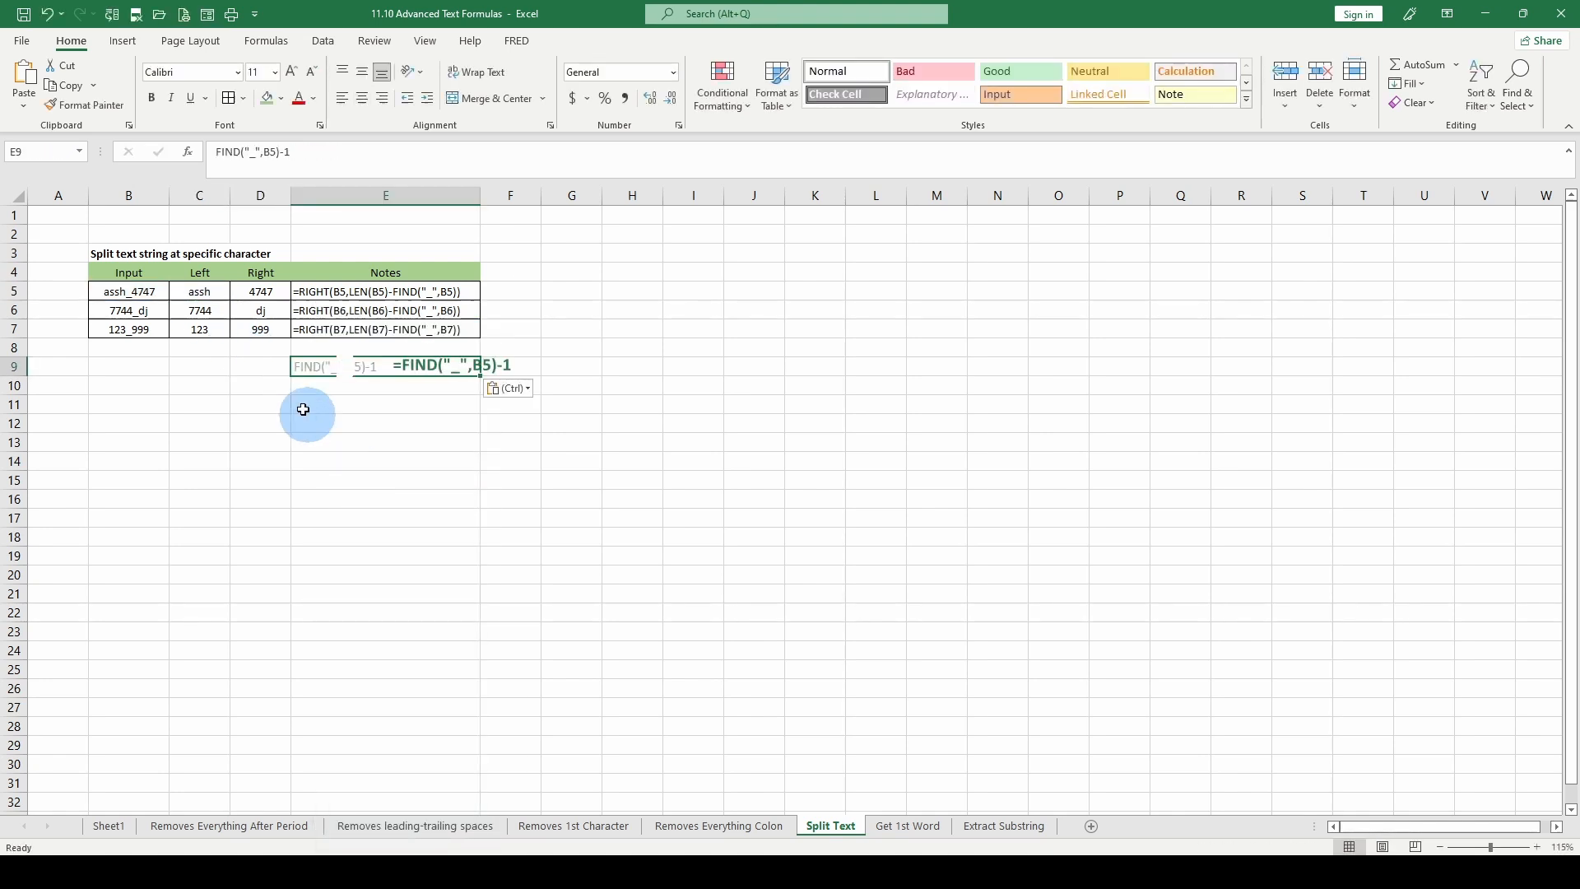
{"action": "left_click", "coordinate": [212, 150]}
{"action": "type", "text": "="}
{"action": "left_click", "coordinate": [342, 369]}
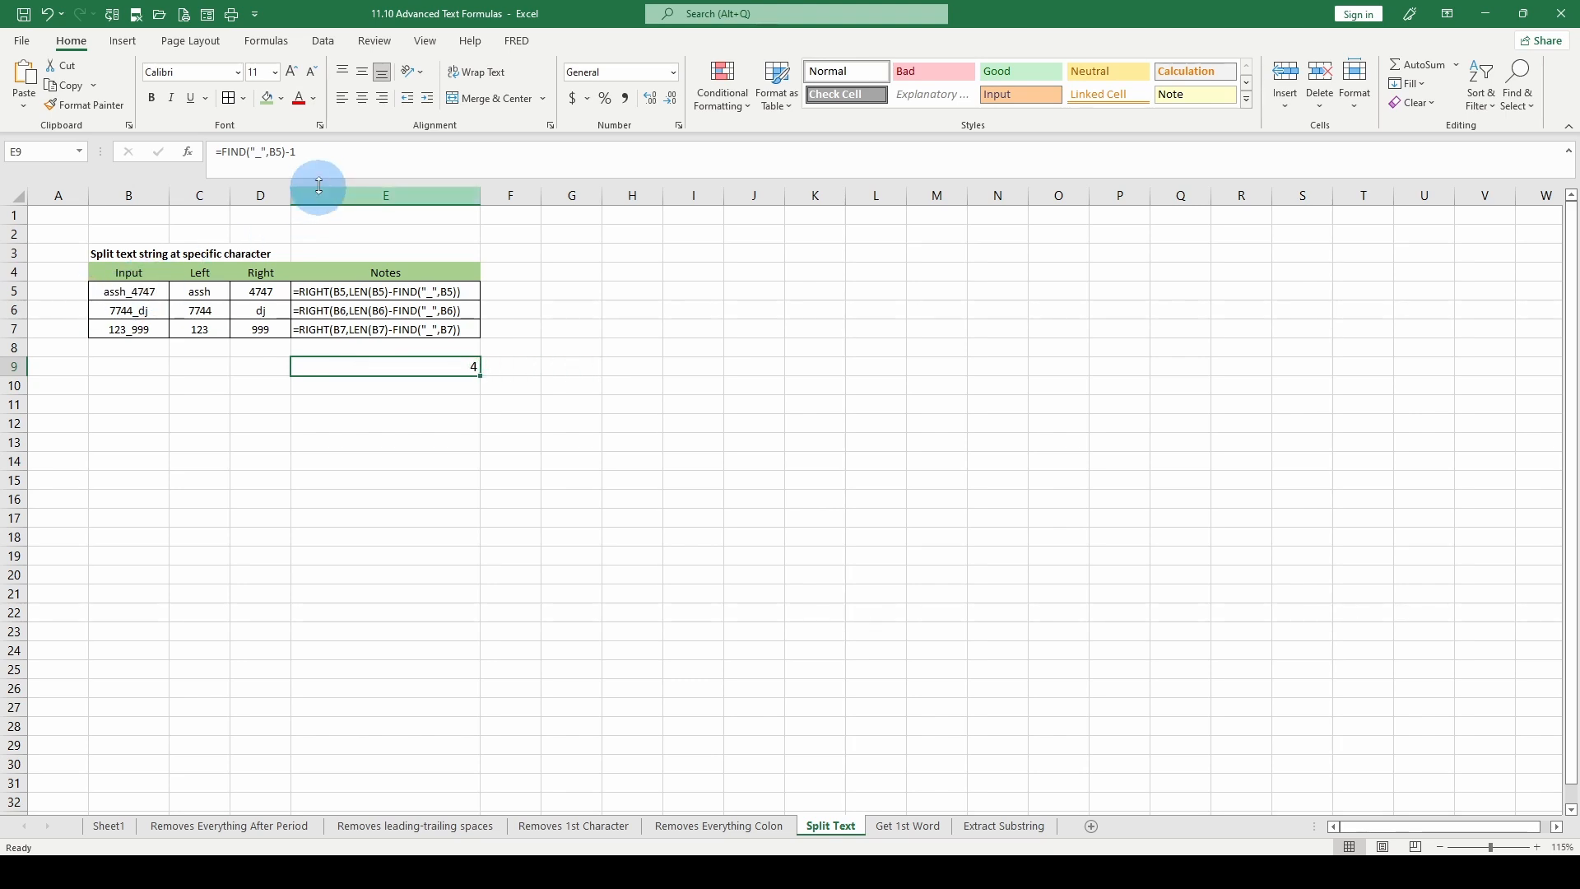
Examine the LEFT and RIGHT formulas in row 5 against their input text and the formula notes for the rows below.
{"action": "left_click", "coordinate": [203, 292]}
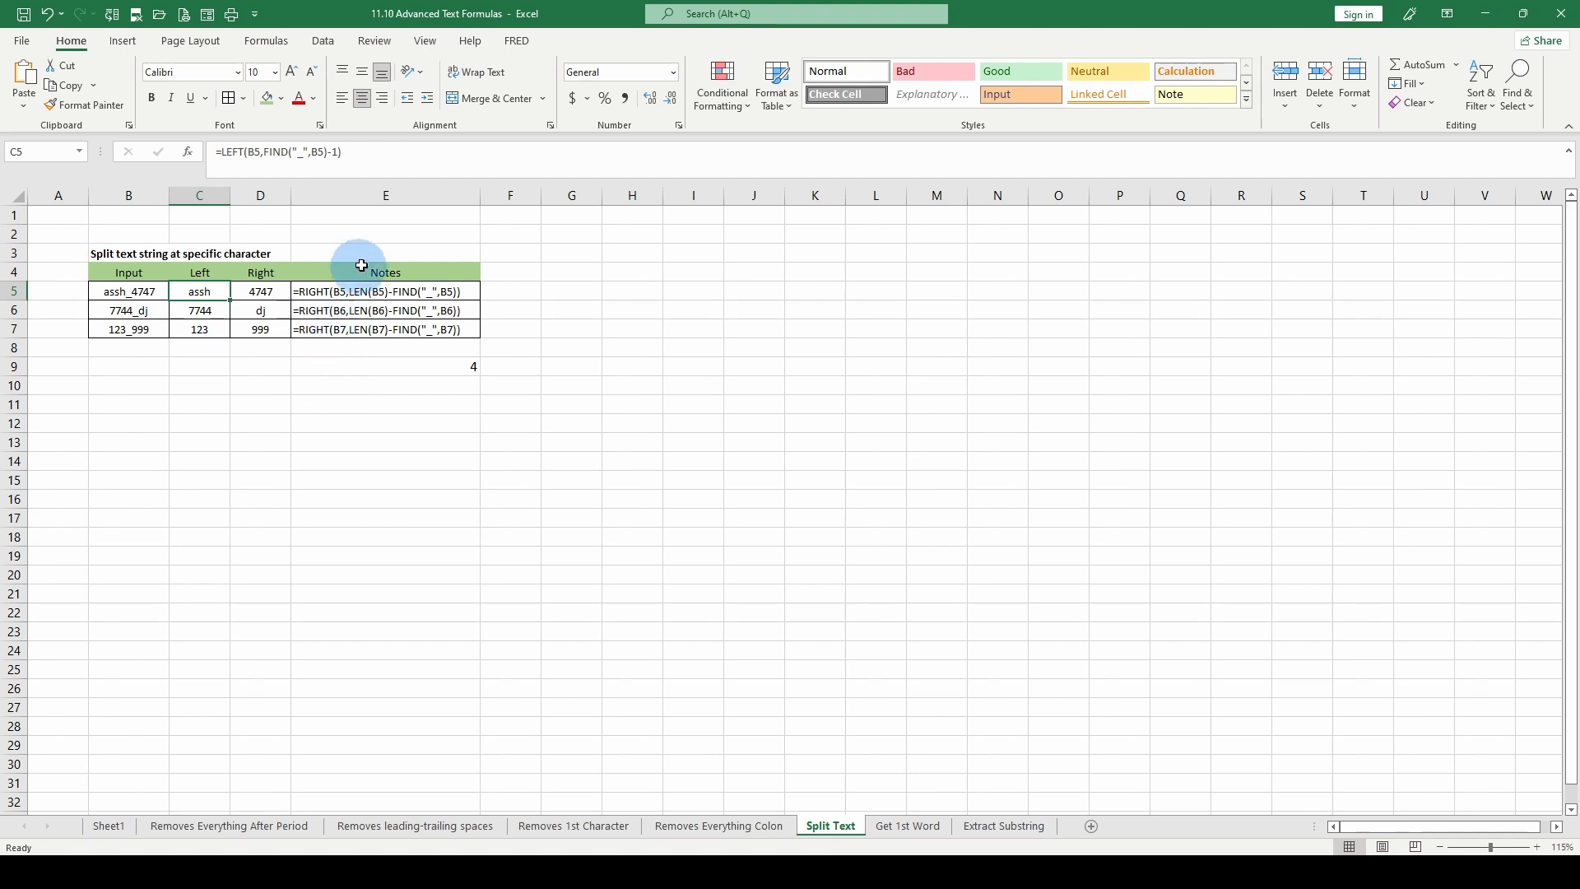
{"action": "left_click", "coordinate": [273, 292]}
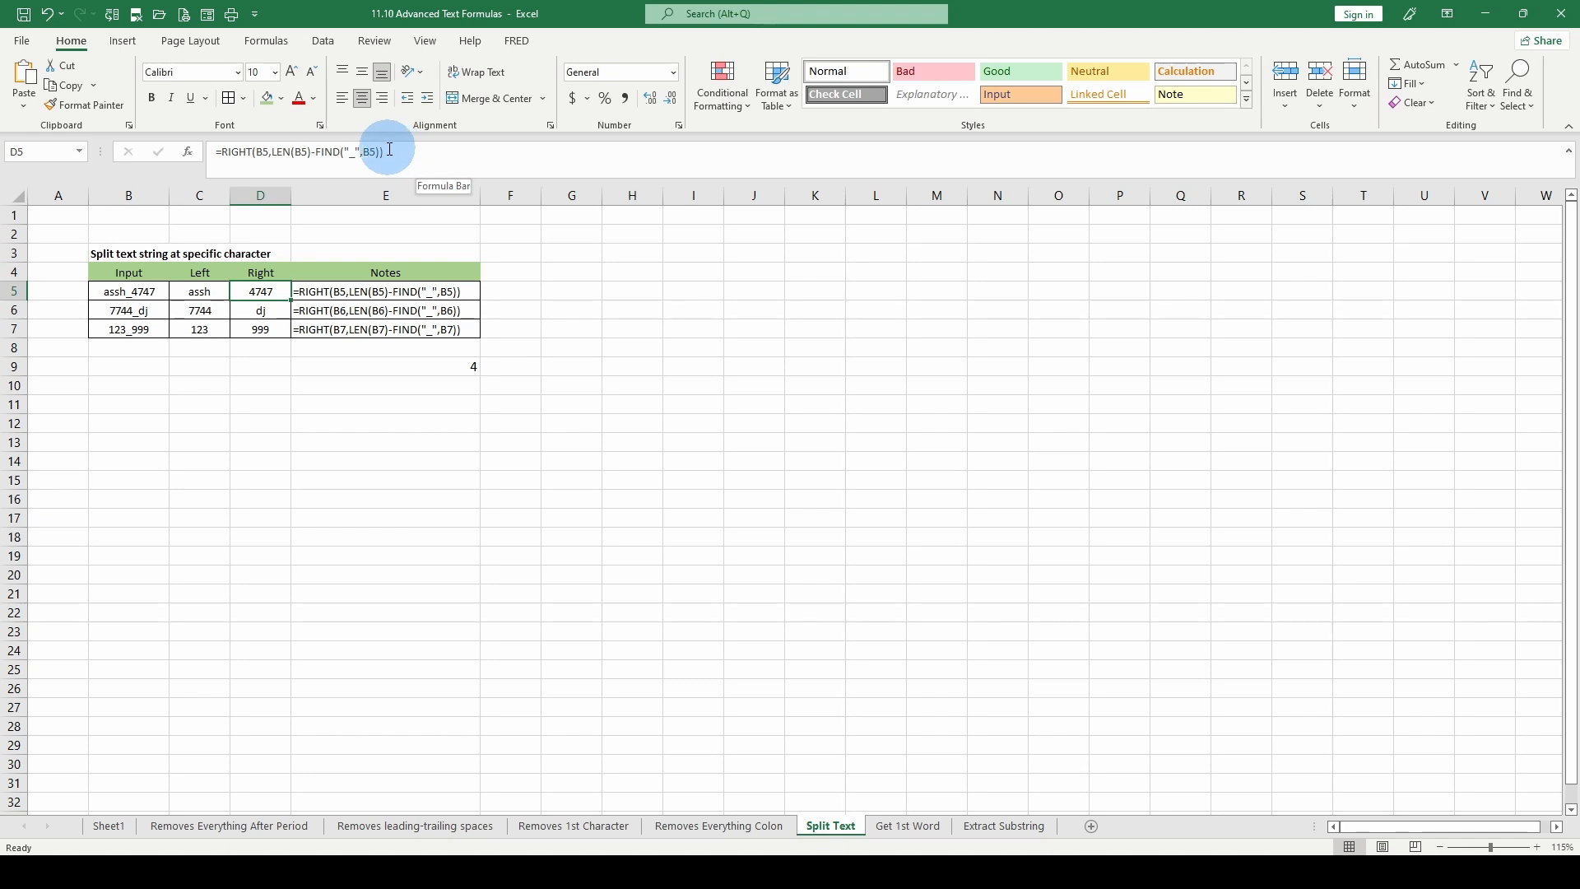
{"action": "left_click", "coordinate": [148, 292]}
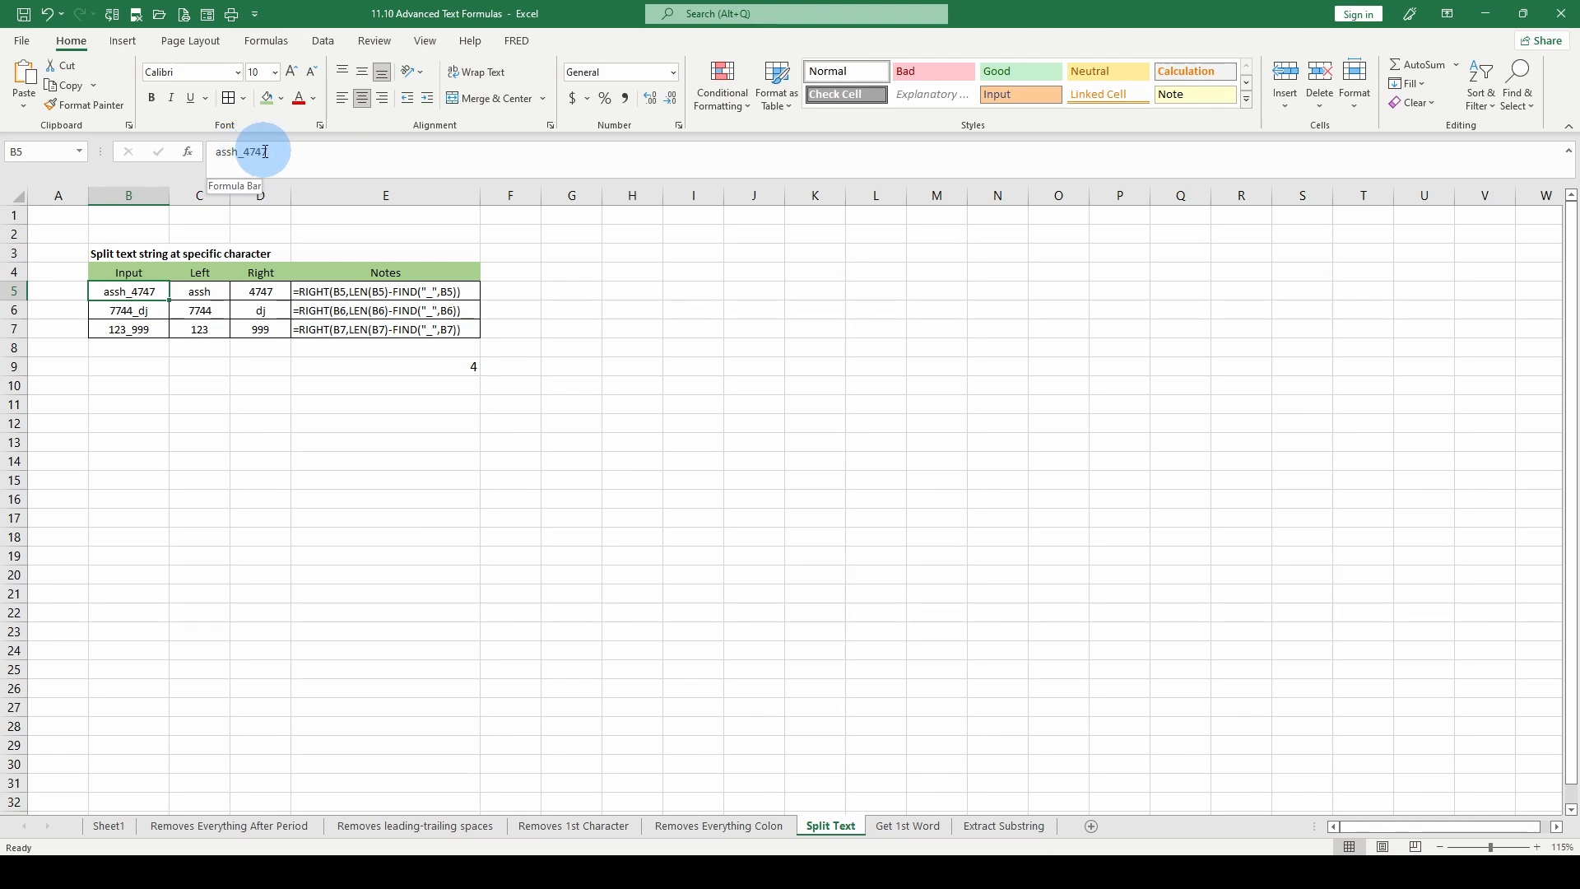
{"action": "key", "text": "ctrl+Right"}
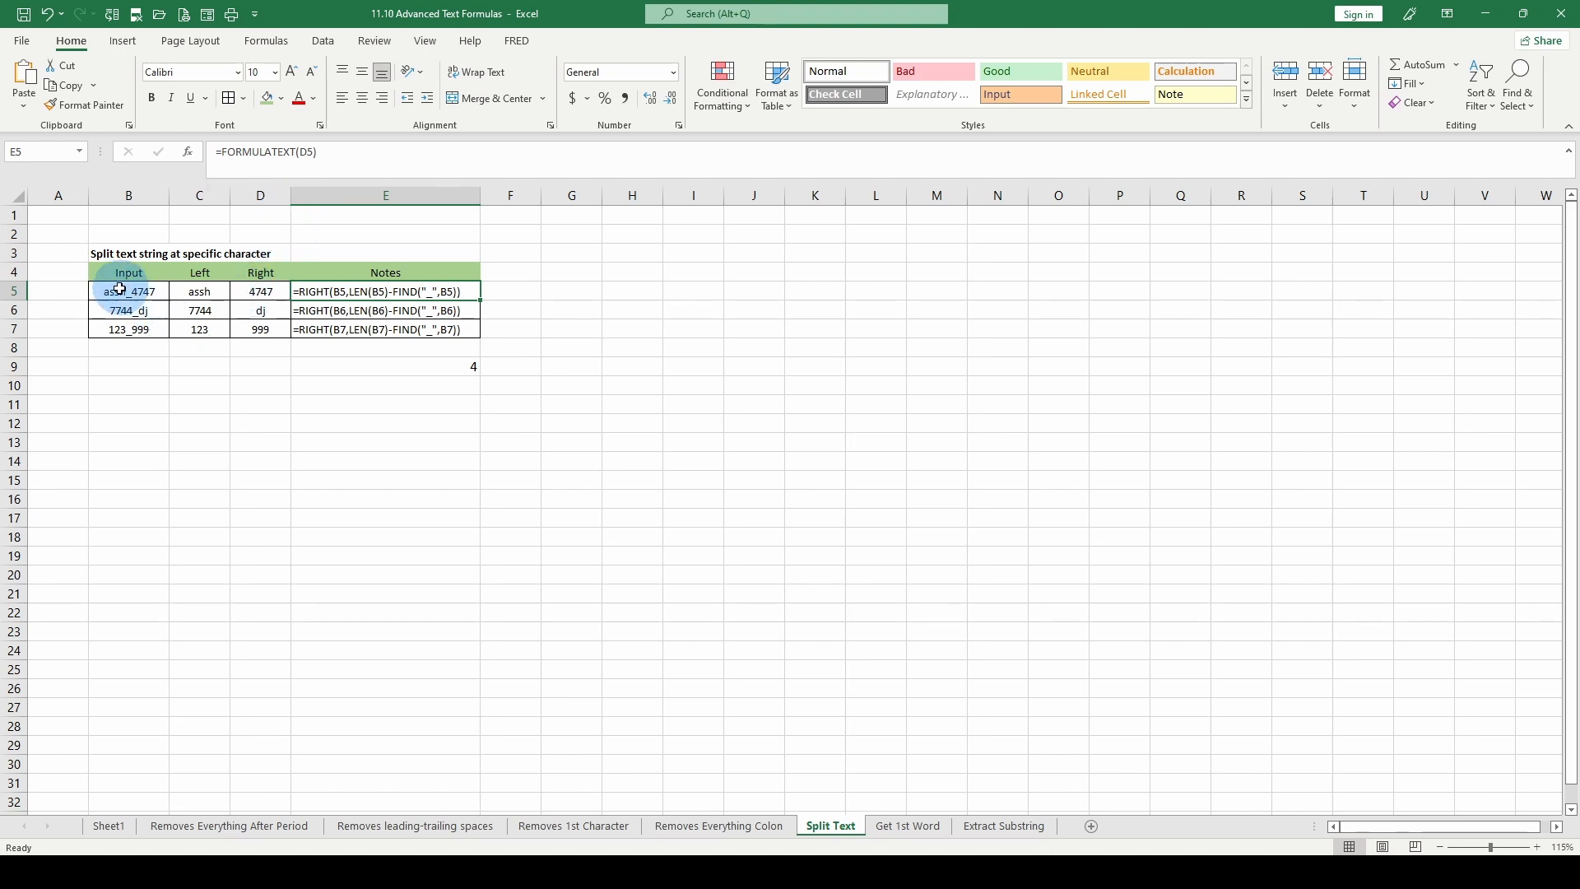
{"action": "left_click", "coordinate": [309, 309]}
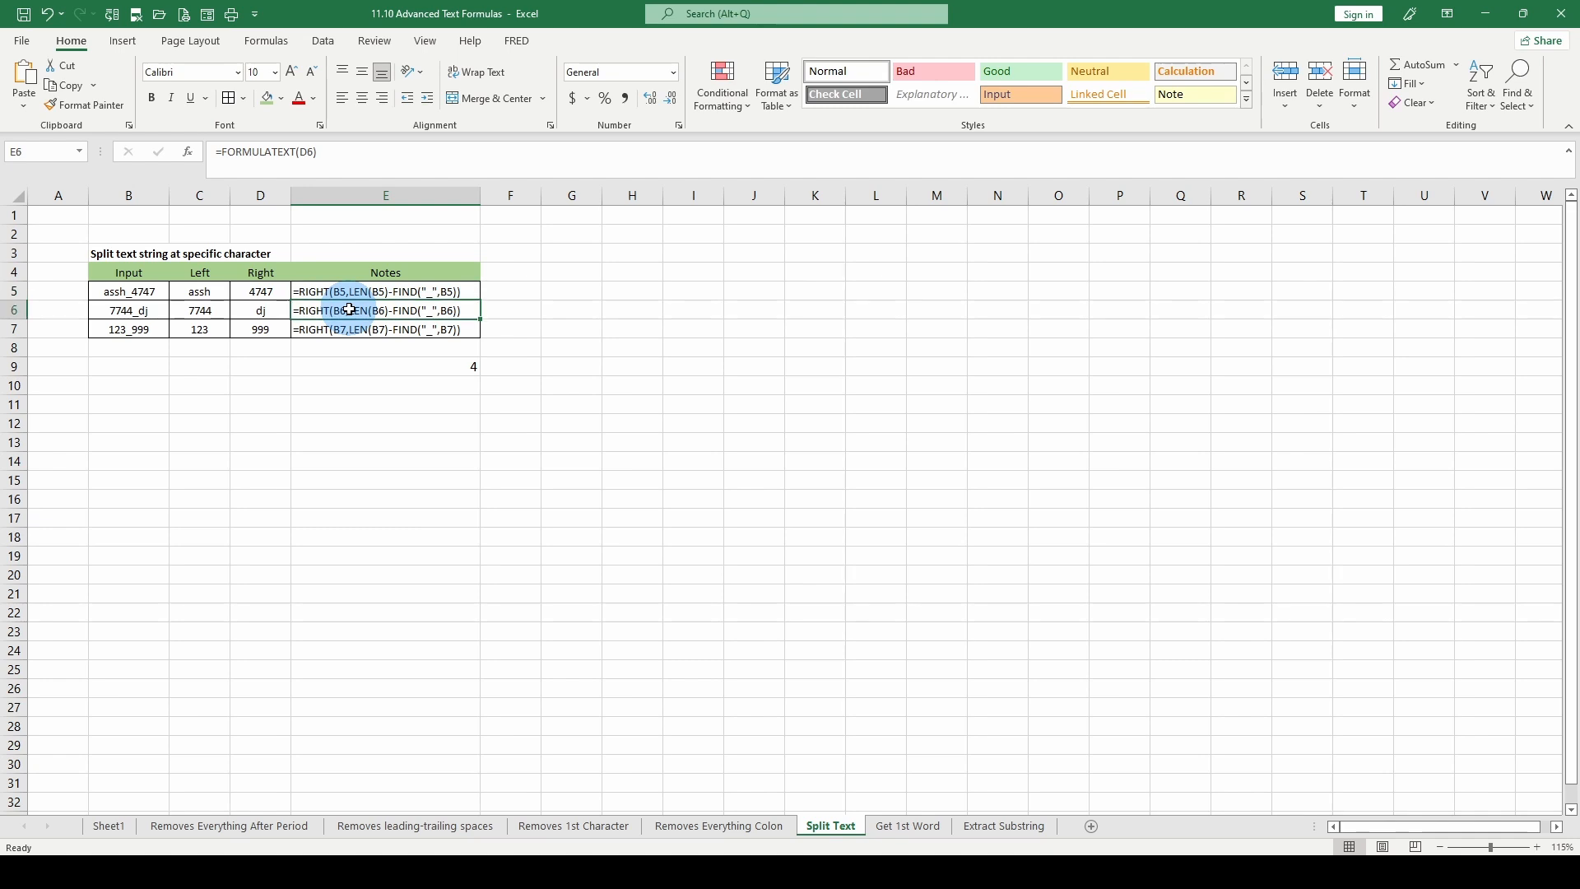
{"action": "left_click", "coordinate": [153, 337]}
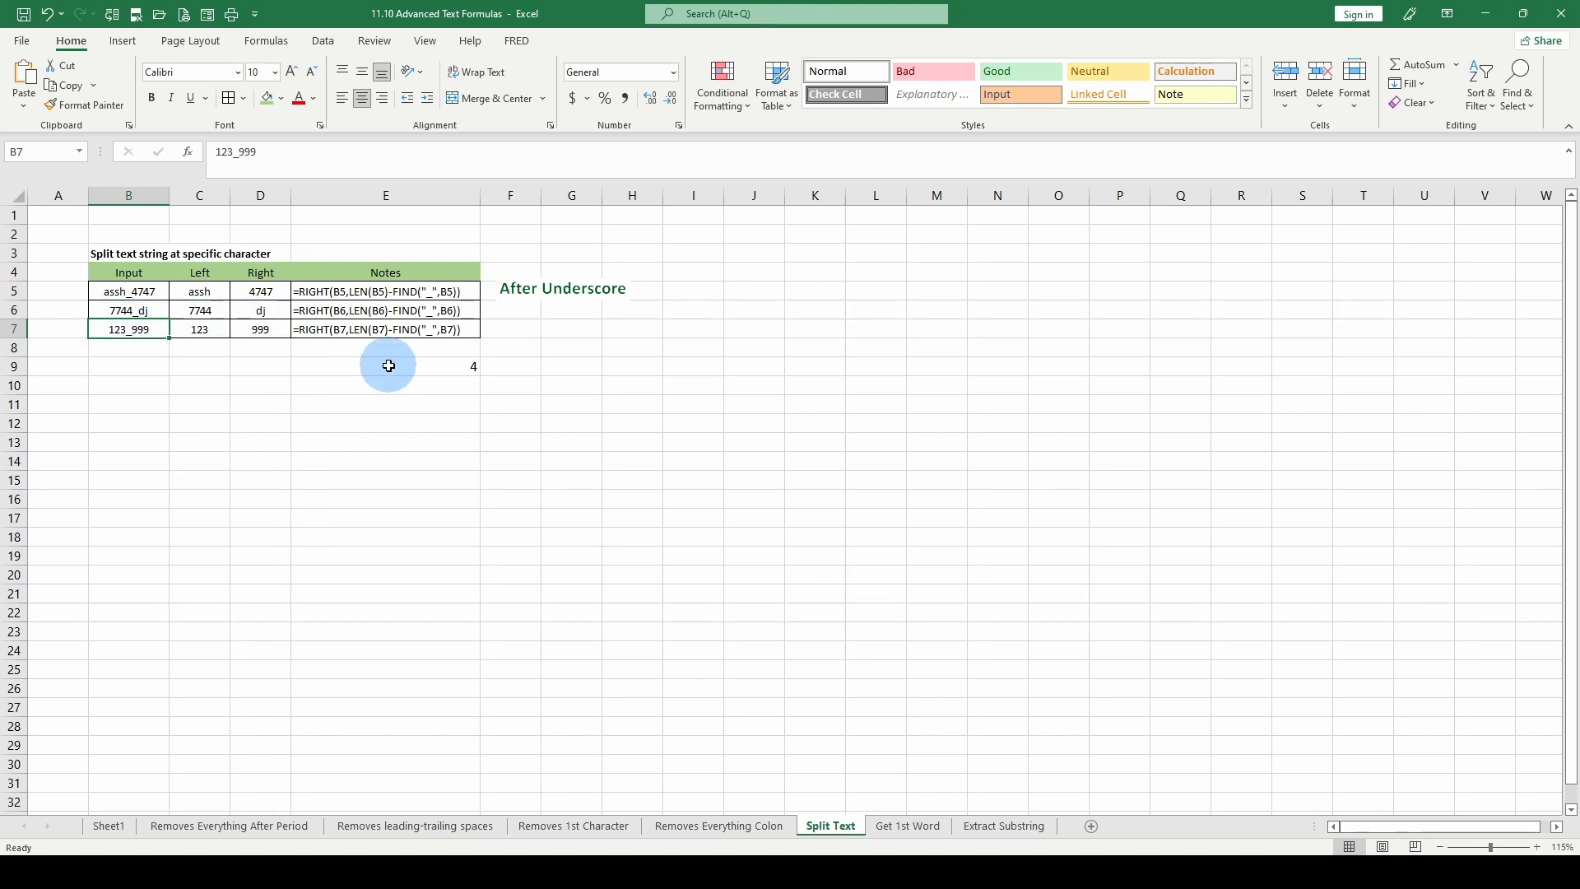
Switch to the Get 1st Word sheet and examine the first-word formula in C5 with its source text and note.
{"action": "key", "text": "ctrl+Page_Down"}
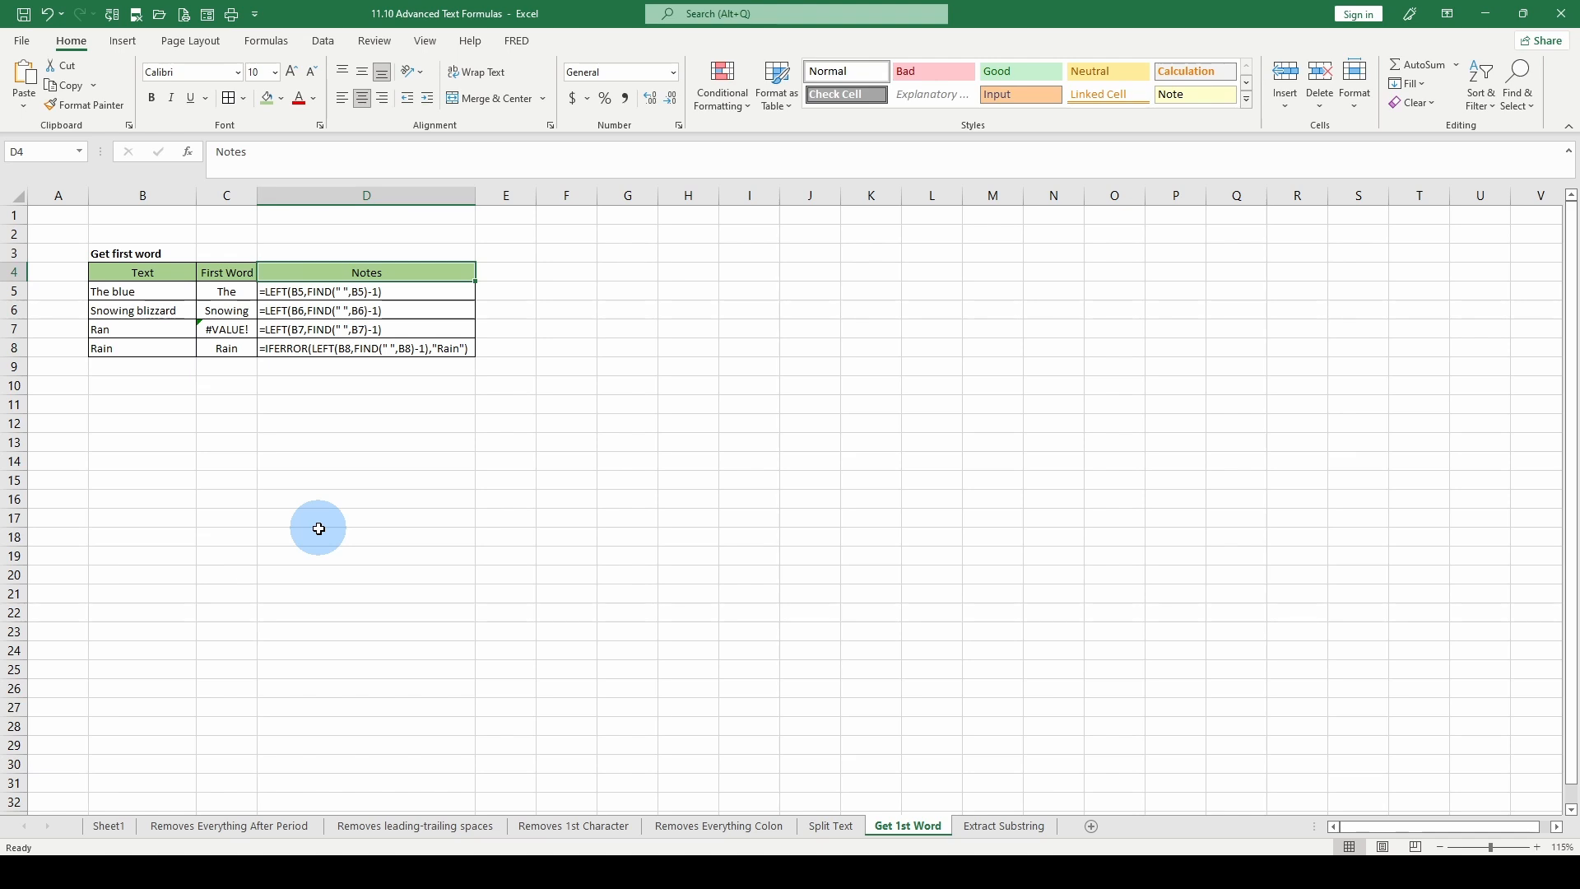
{"action": "left_click", "coordinate": [221, 299]}
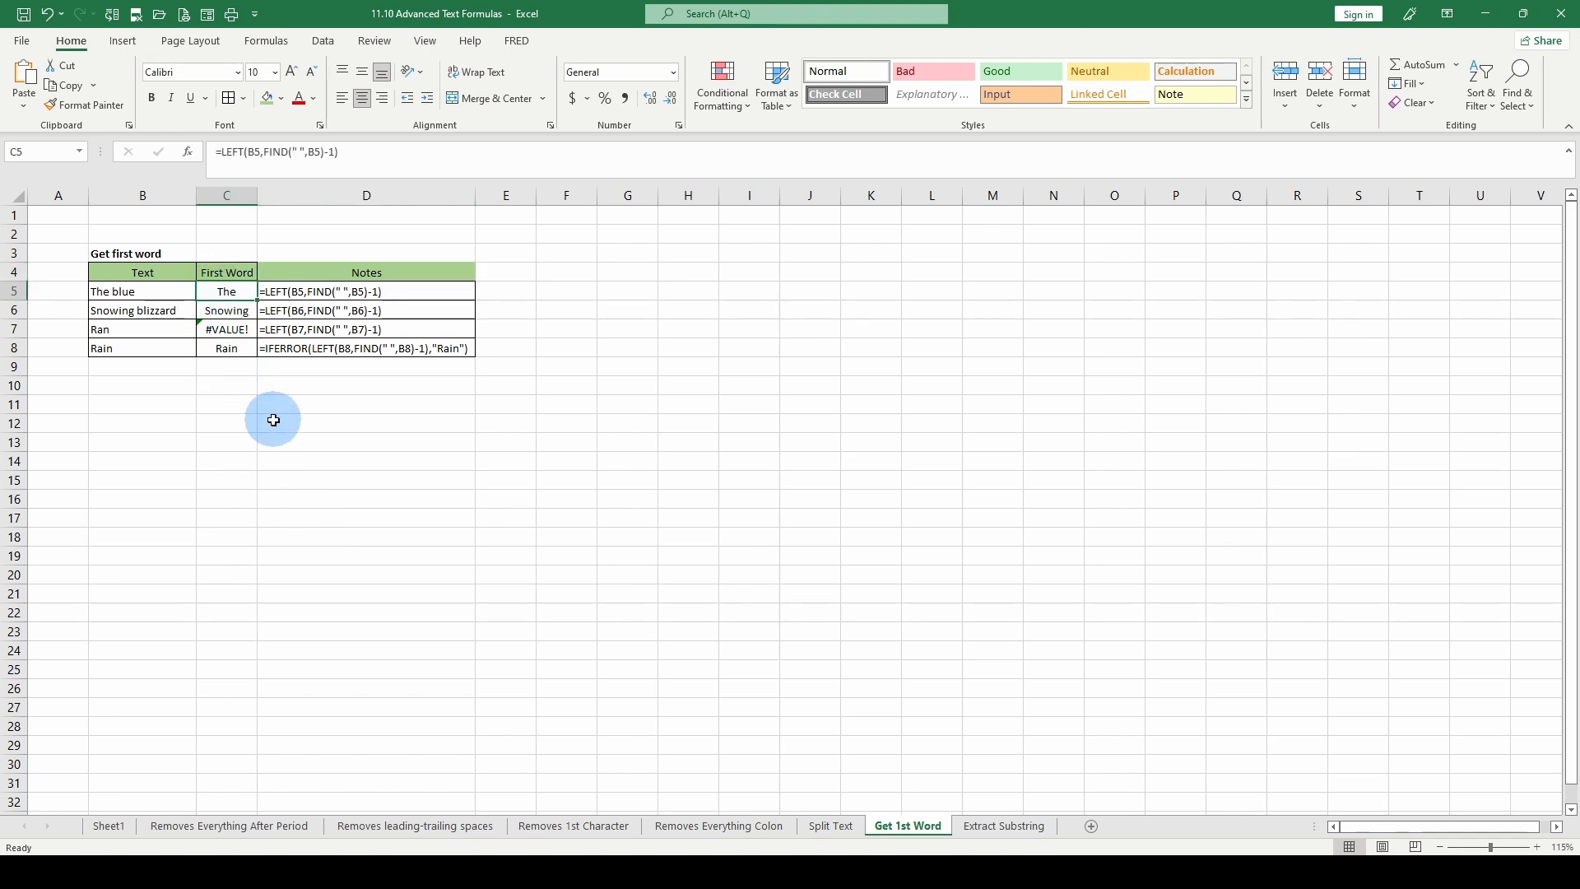
{"action": "left_click", "coordinate": [113, 294]}
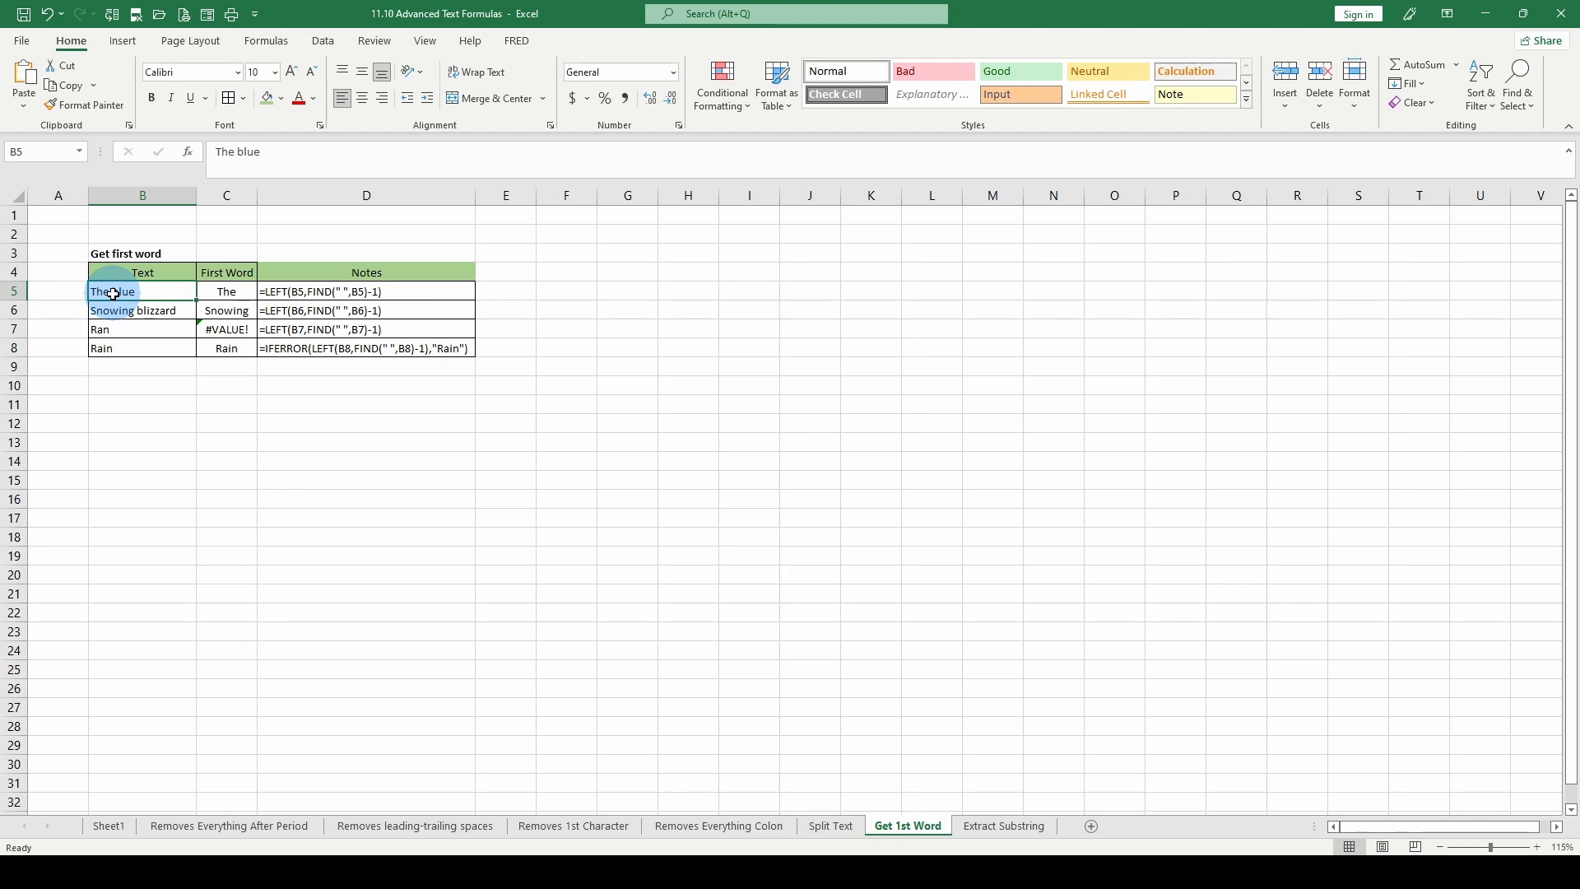
{"action": "left_click", "coordinate": [221, 292]}
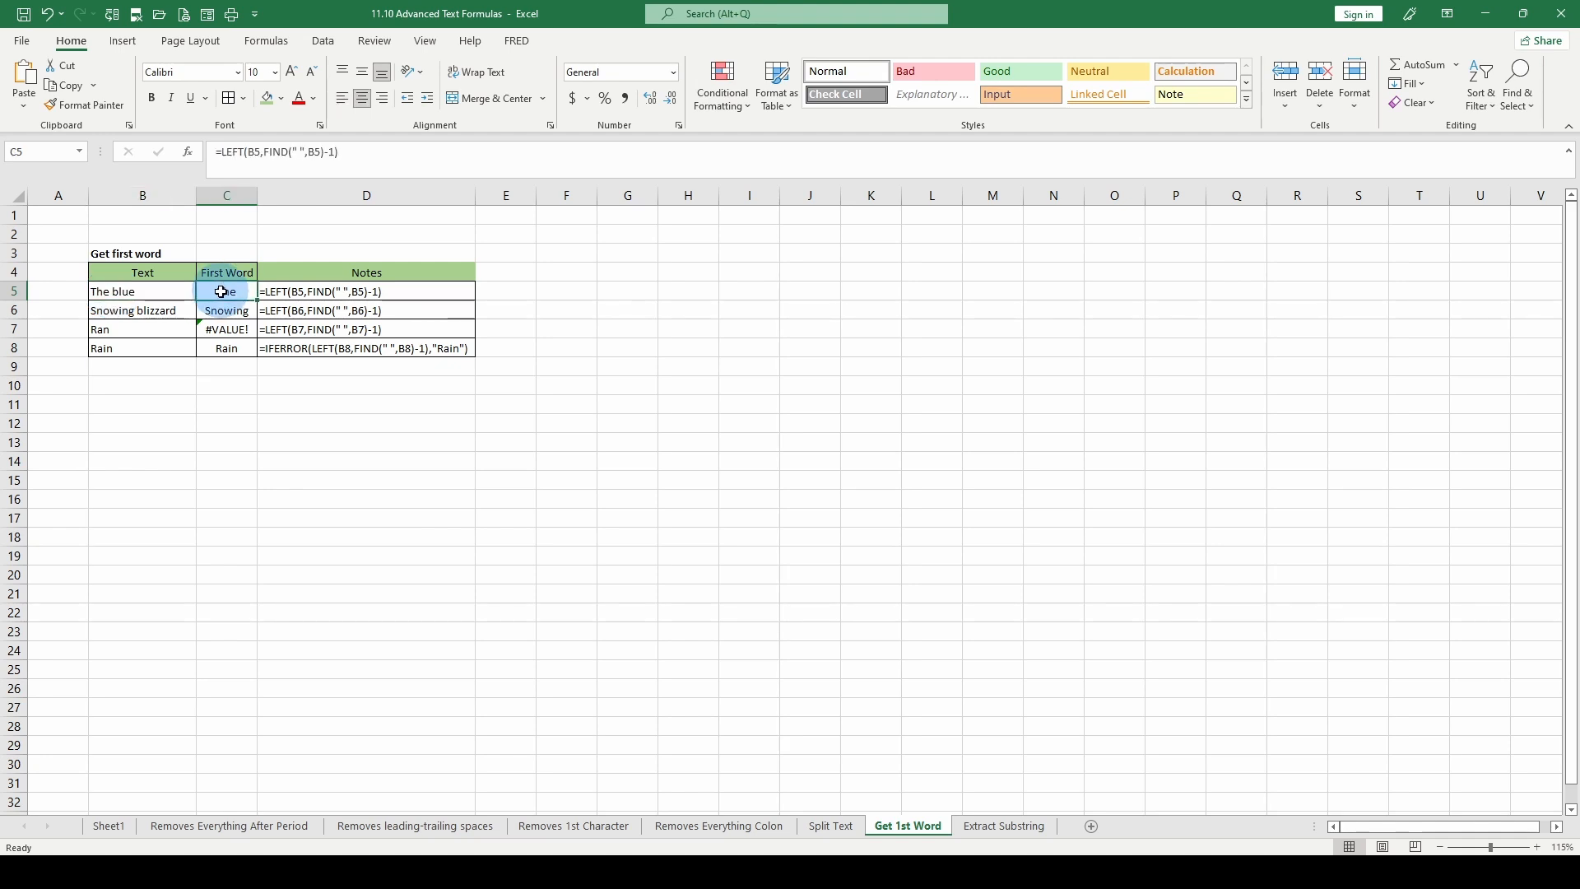
{"action": "key", "text": "Right"}
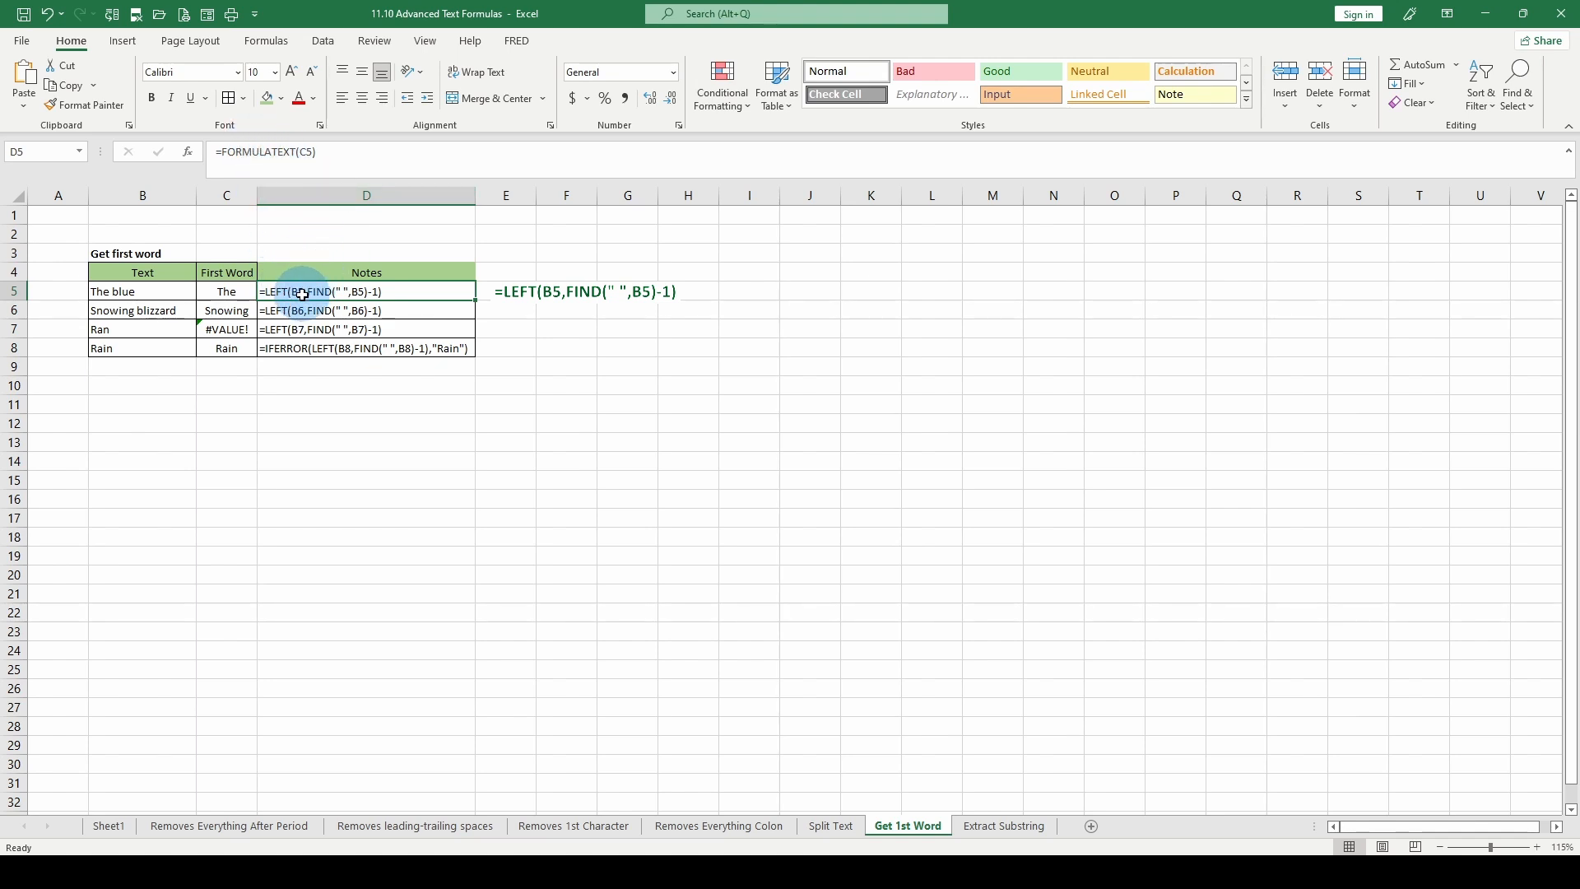
Copy the FIND portion of the LEFT formula in C5 into D10 as the standalone formula =FIND(" ",B5)-1.
{"action": "key", "text": "Left"}
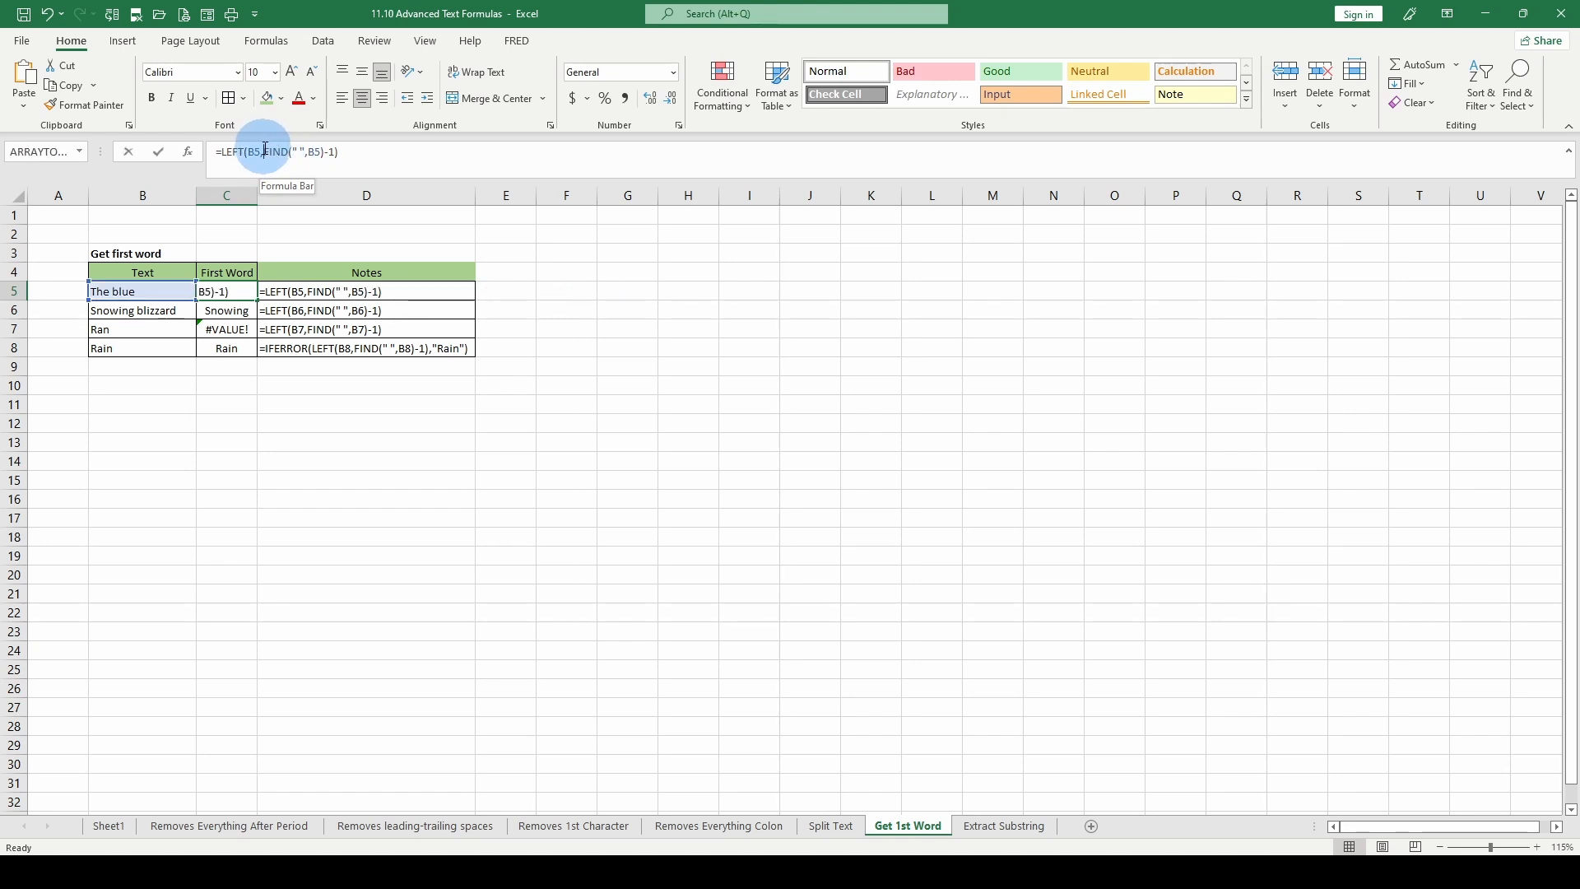
{"action": "left_click_drag", "start_coordinate": [265, 151], "coordinate": [339, 155]}
{"action": "right_click", "coordinate": [339, 155]}
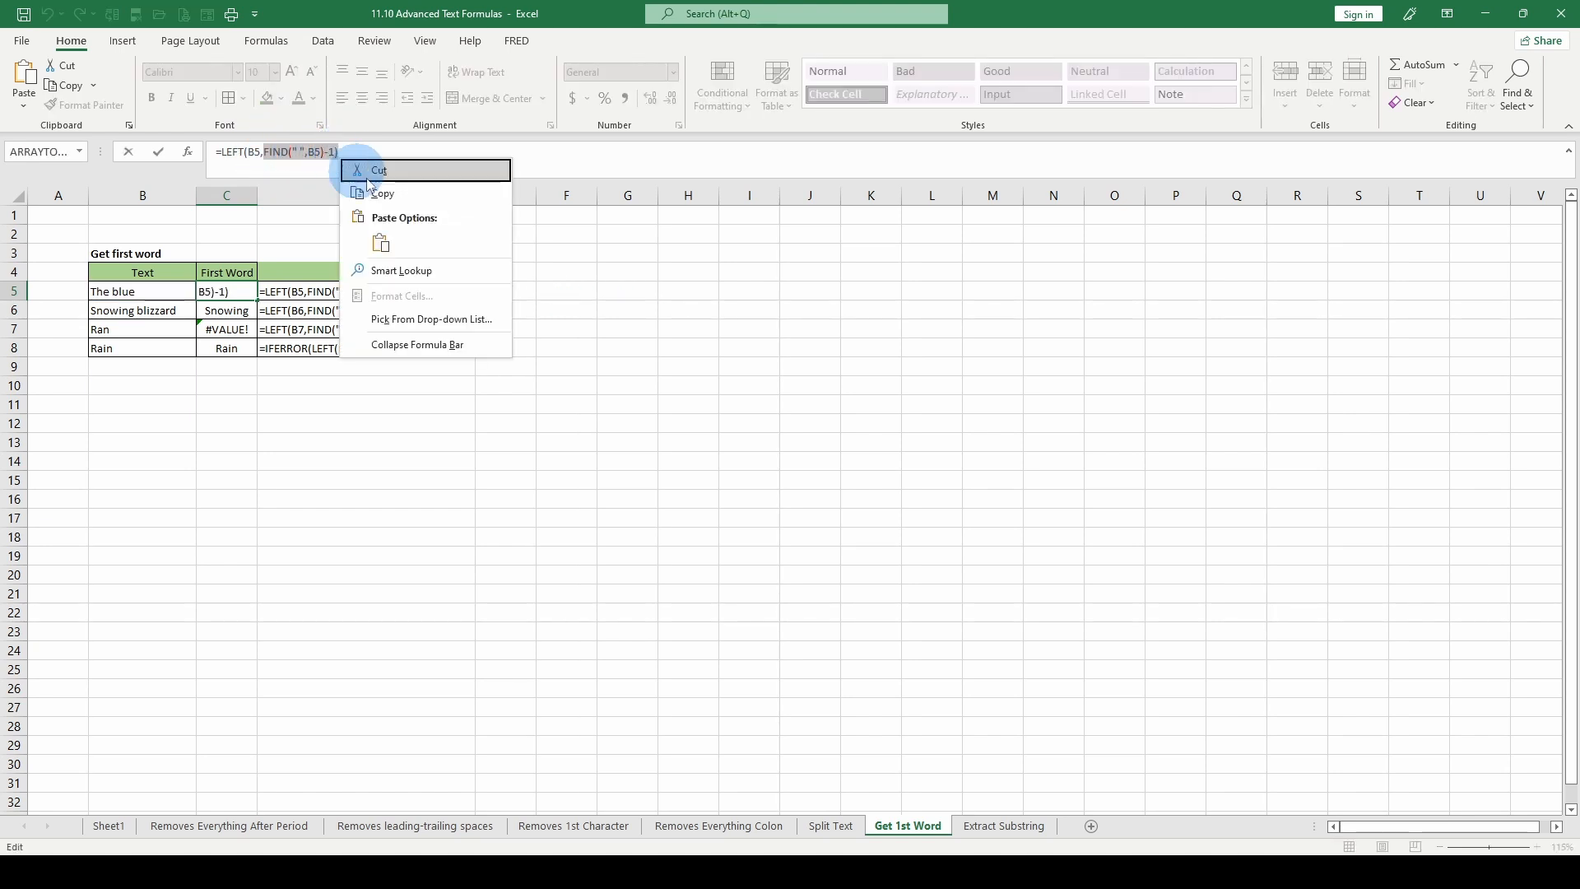
{"action": "left_click", "coordinate": [346, 191]}
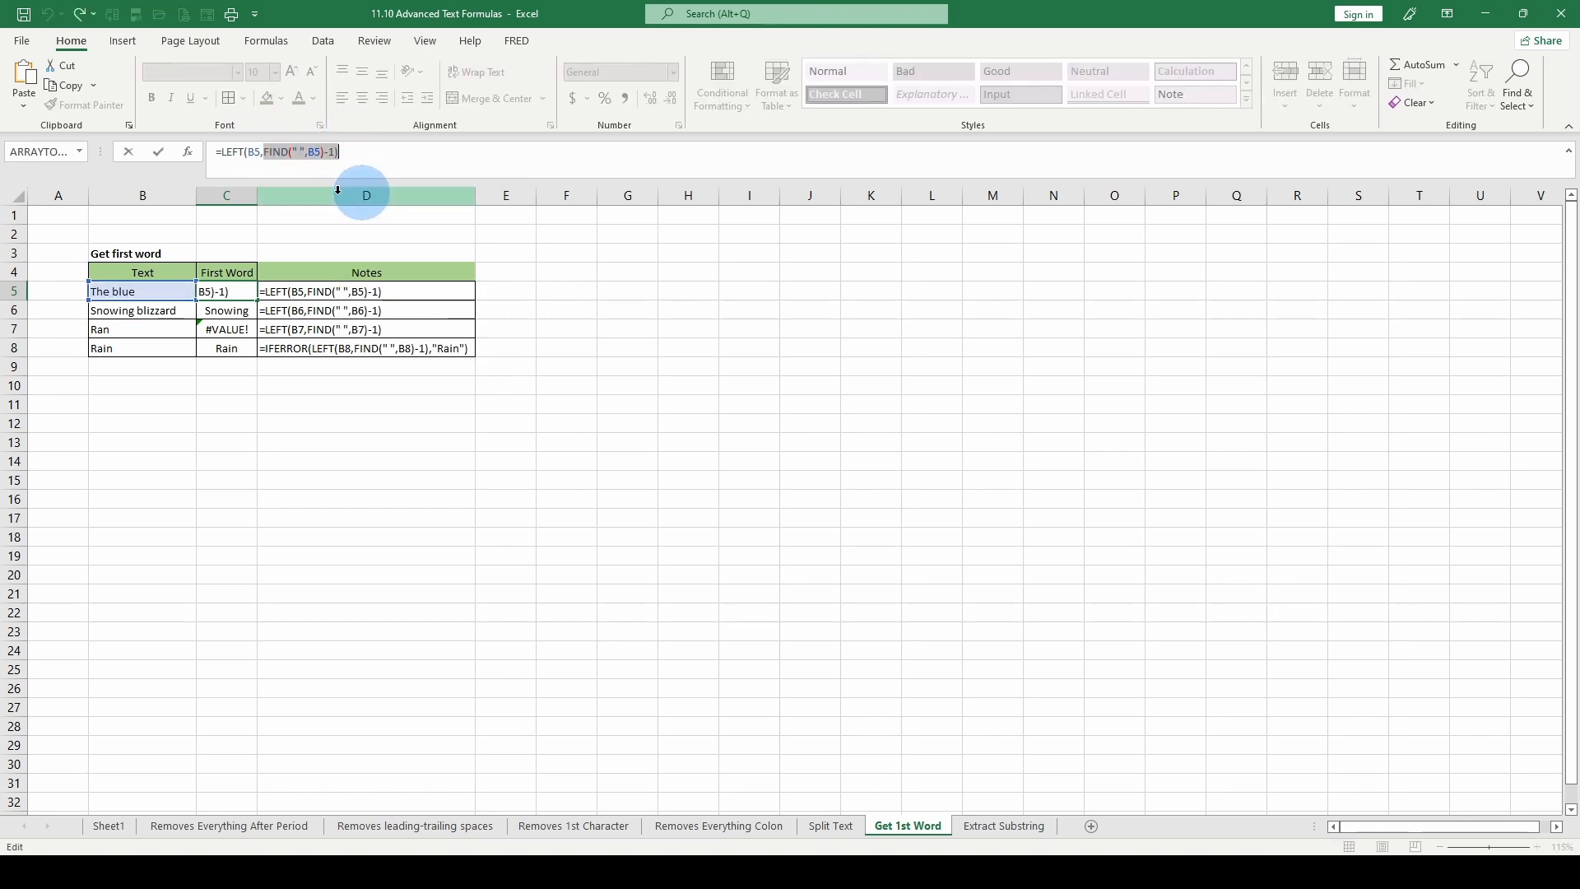
{"action": "left_click", "coordinate": [129, 152]}
{"action": "left_click", "coordinate": [320, 385]}
{"action": "right_click", "coordinate": [324, 383]}
{"action": "left_click", "coordinate": [364, 474]}
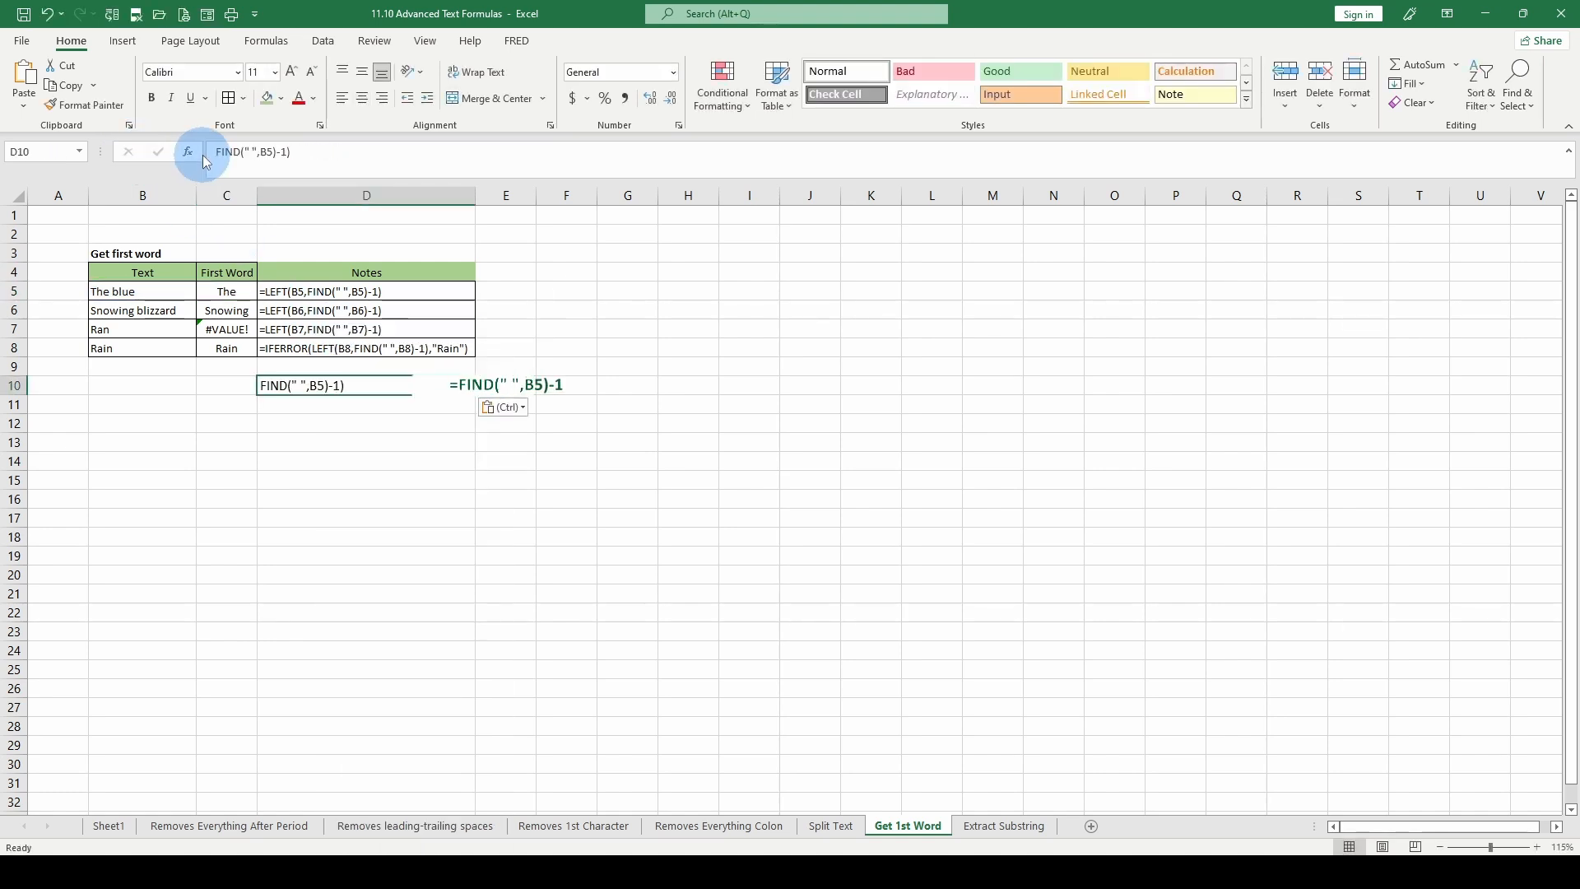
{"action": "left_click", "coordinate": [211, 152]}
{"action": "type", "text": "="}
{"action": "key", "text": "Return"}
{"action": "left_click", "coordinate": [394, 386]}
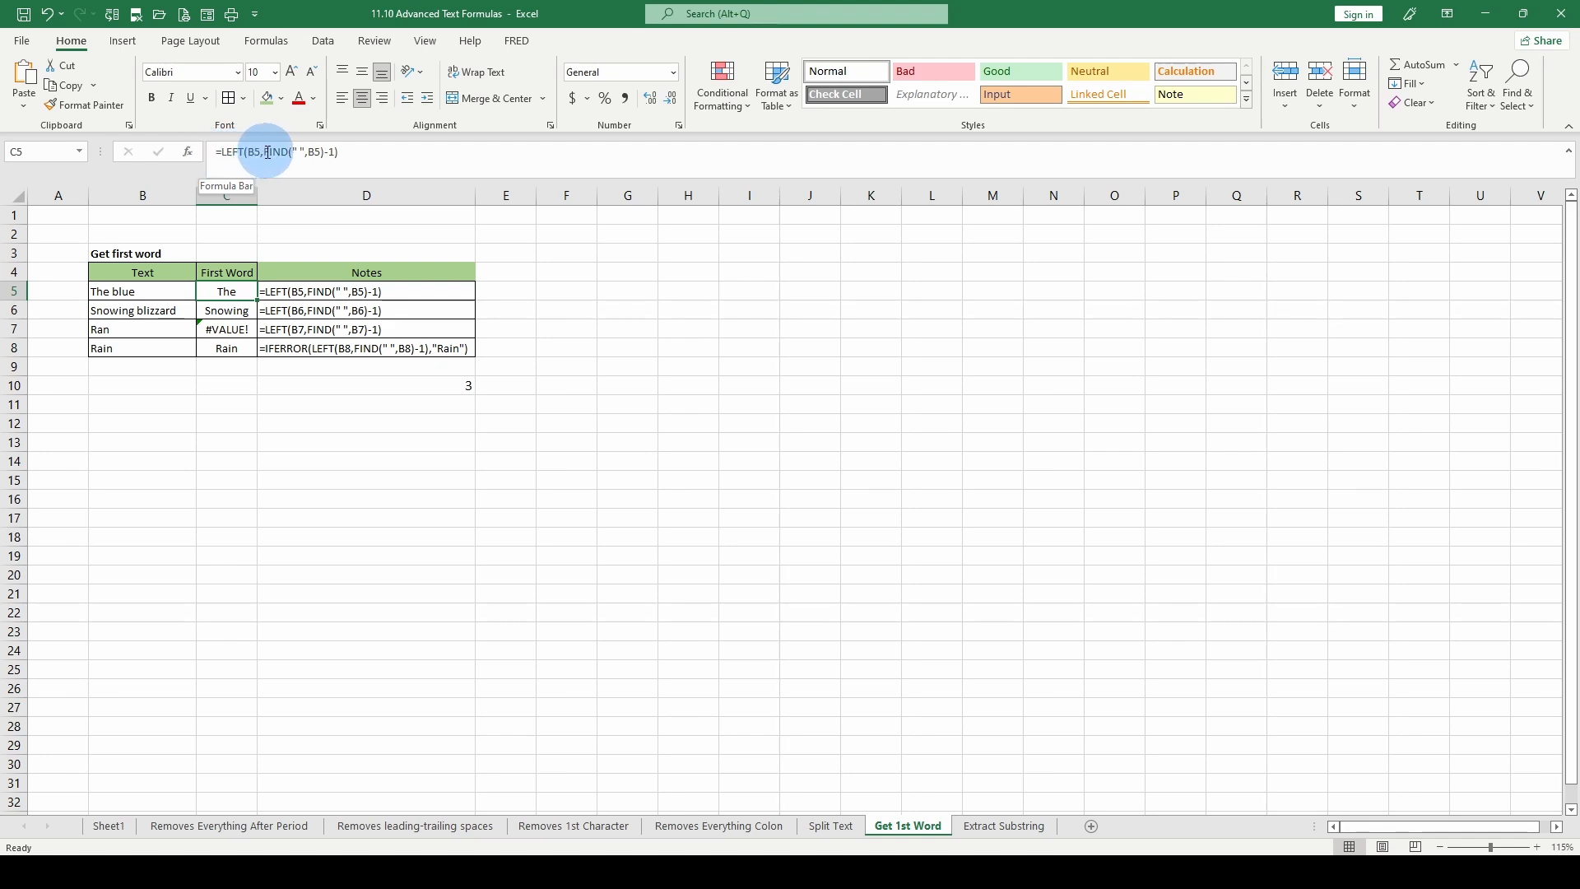
Point the FIND formula in D10 at cell B6 so it reads =FIND(" ",B6)-1.
{"action": "left_click", "coordinate": [425, 387]}
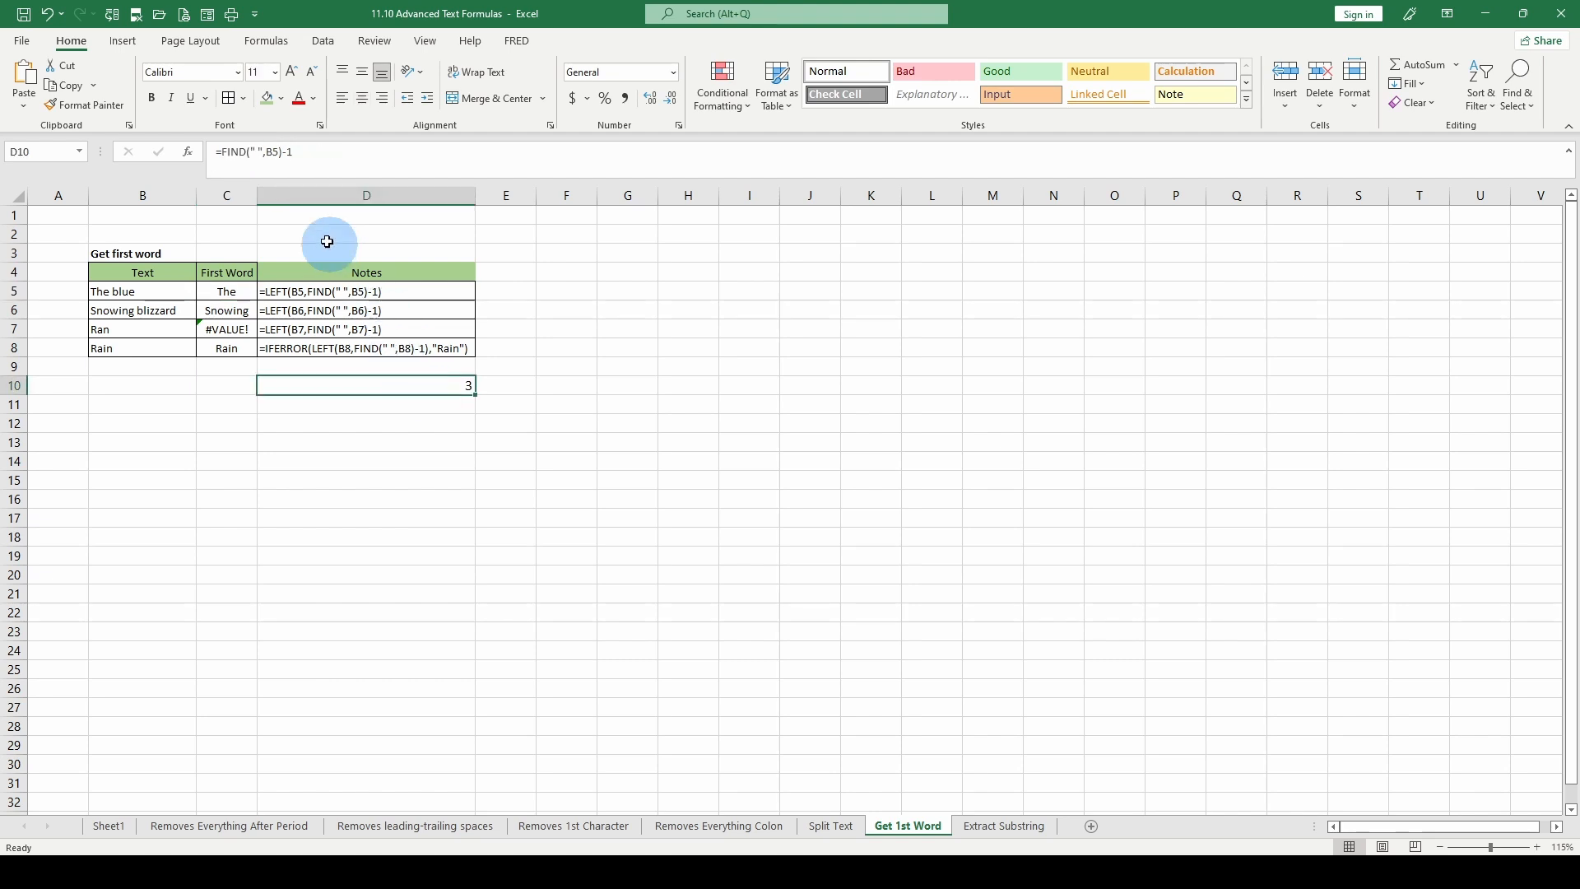
{"action": "left_click", "coordinate": [277, 152]}
{"action": "type", "text": "6"}
{"action": "key", "text": "Return"}
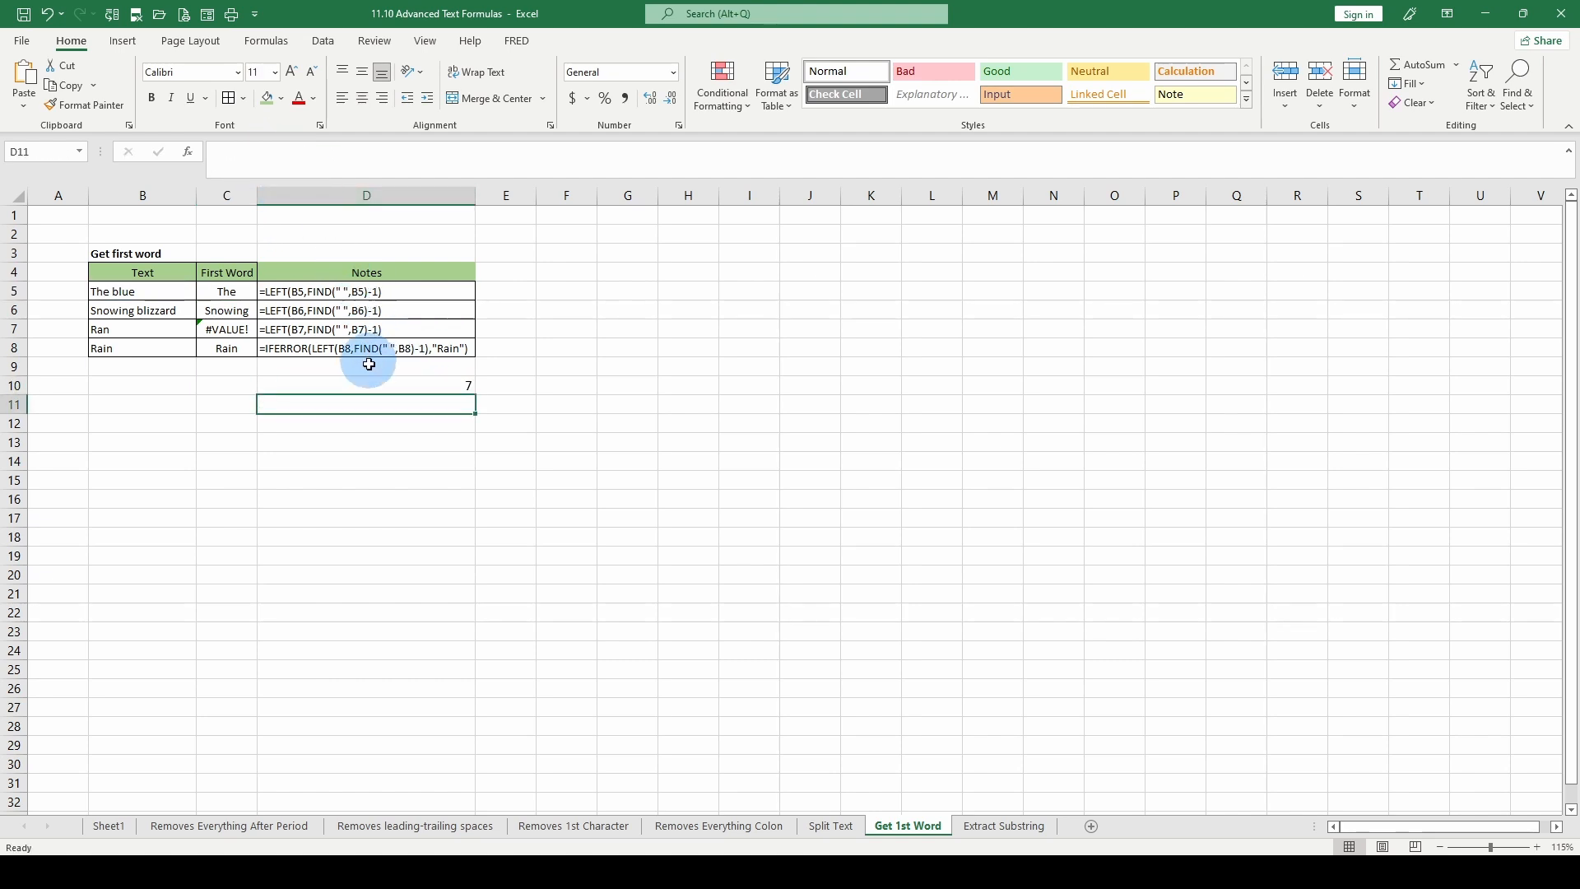
{"action": "left_click", "coordinate": [354, 385]}
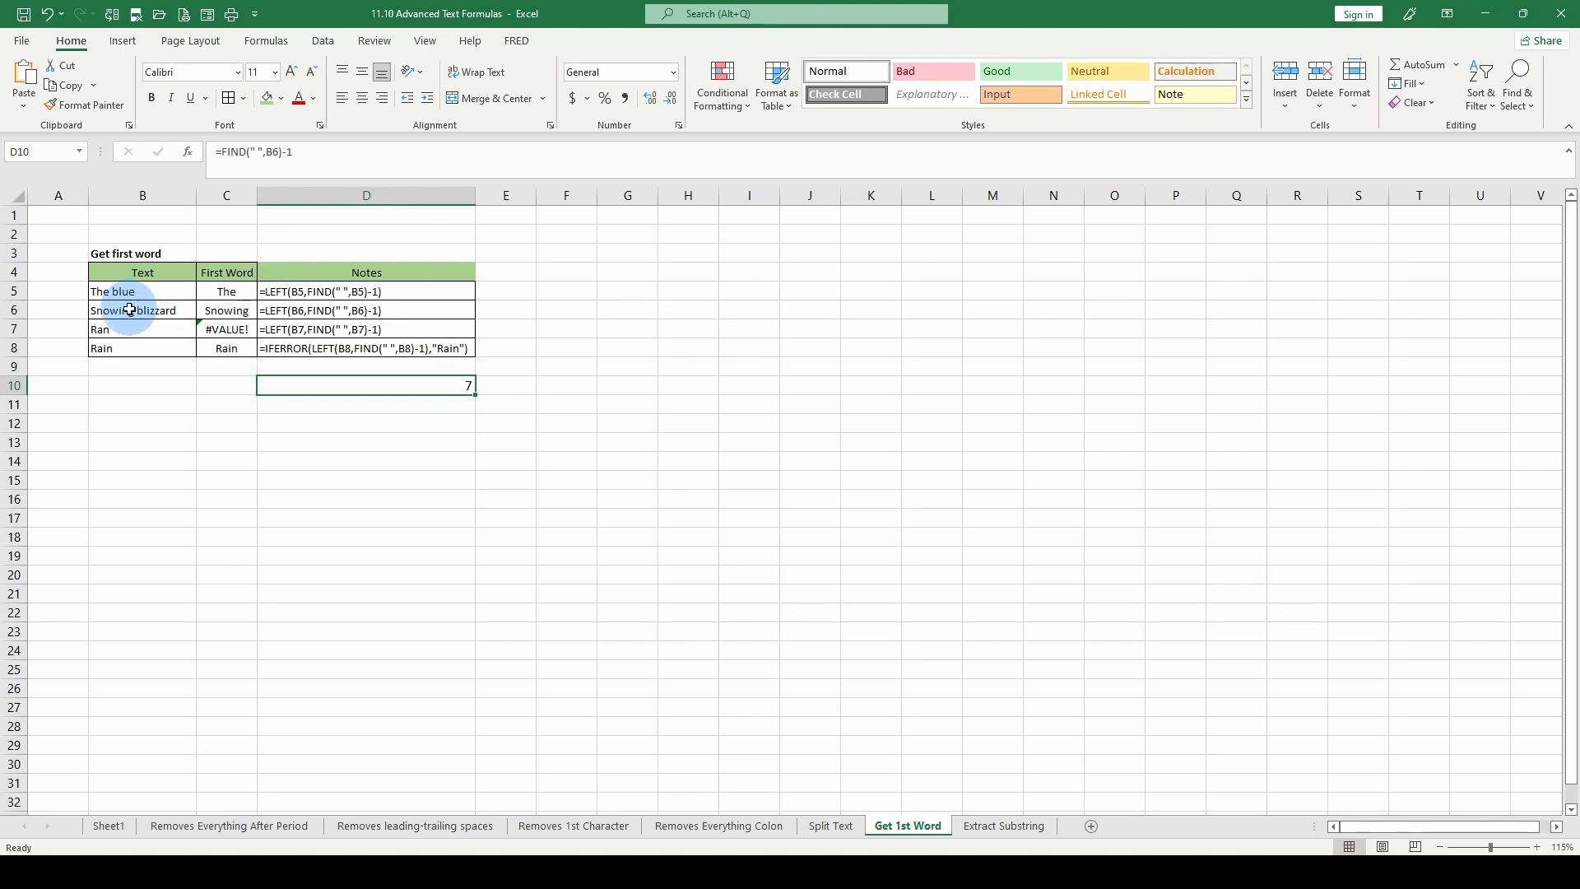
Change the subtracted number to 0 in both the D10 FIND formula and the C6 LEFT formula.
{"action": "left_click", "coordinate": [312, 152]}
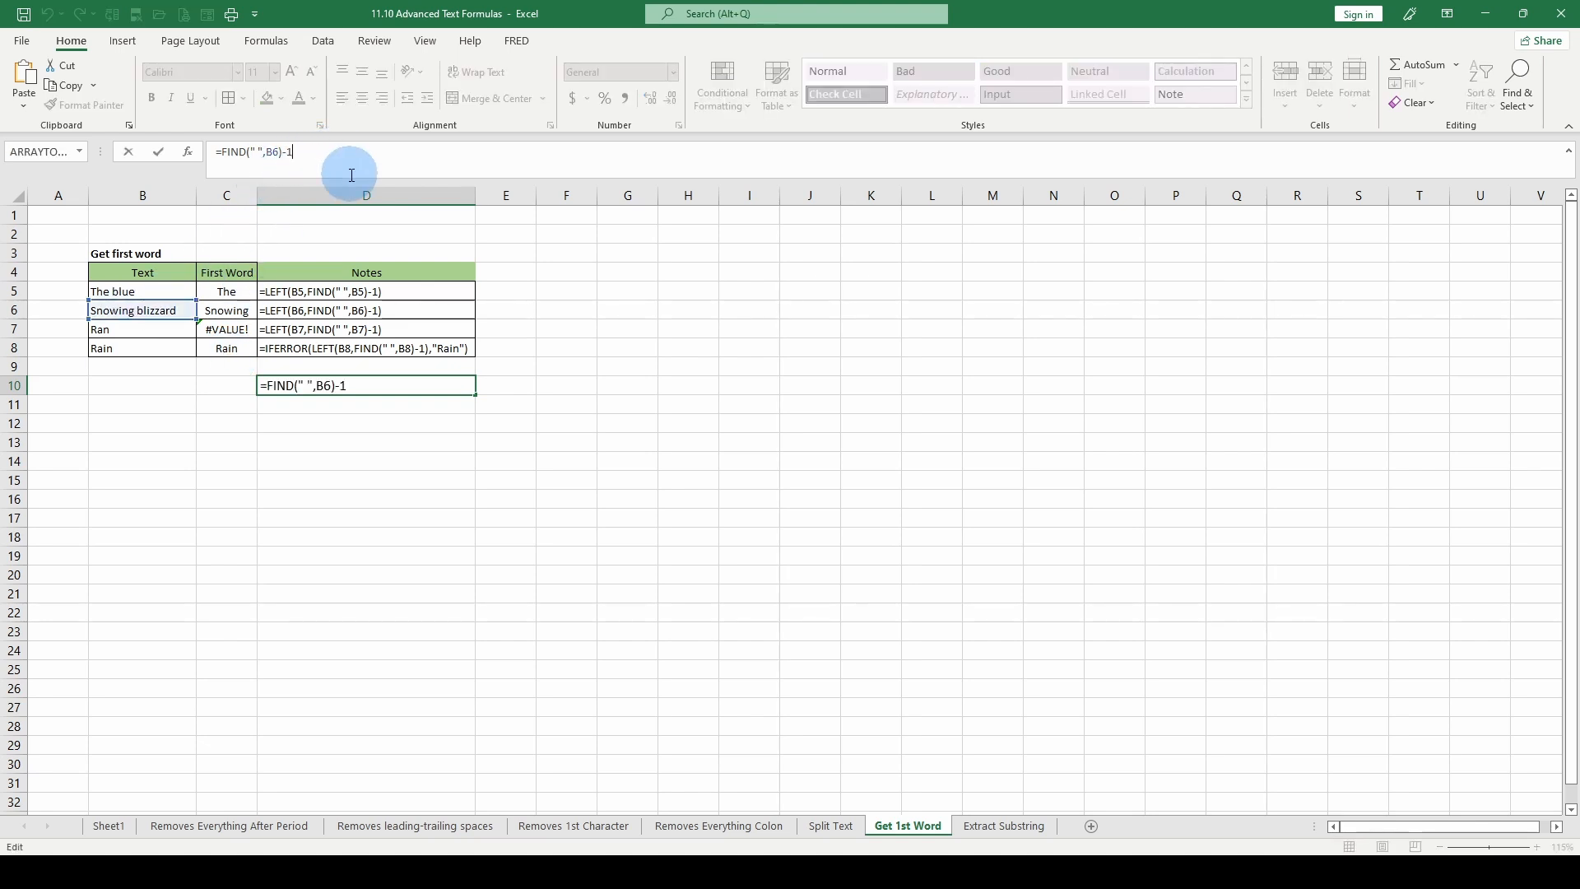
{"action": "key", "text": "ctrl+Return"}
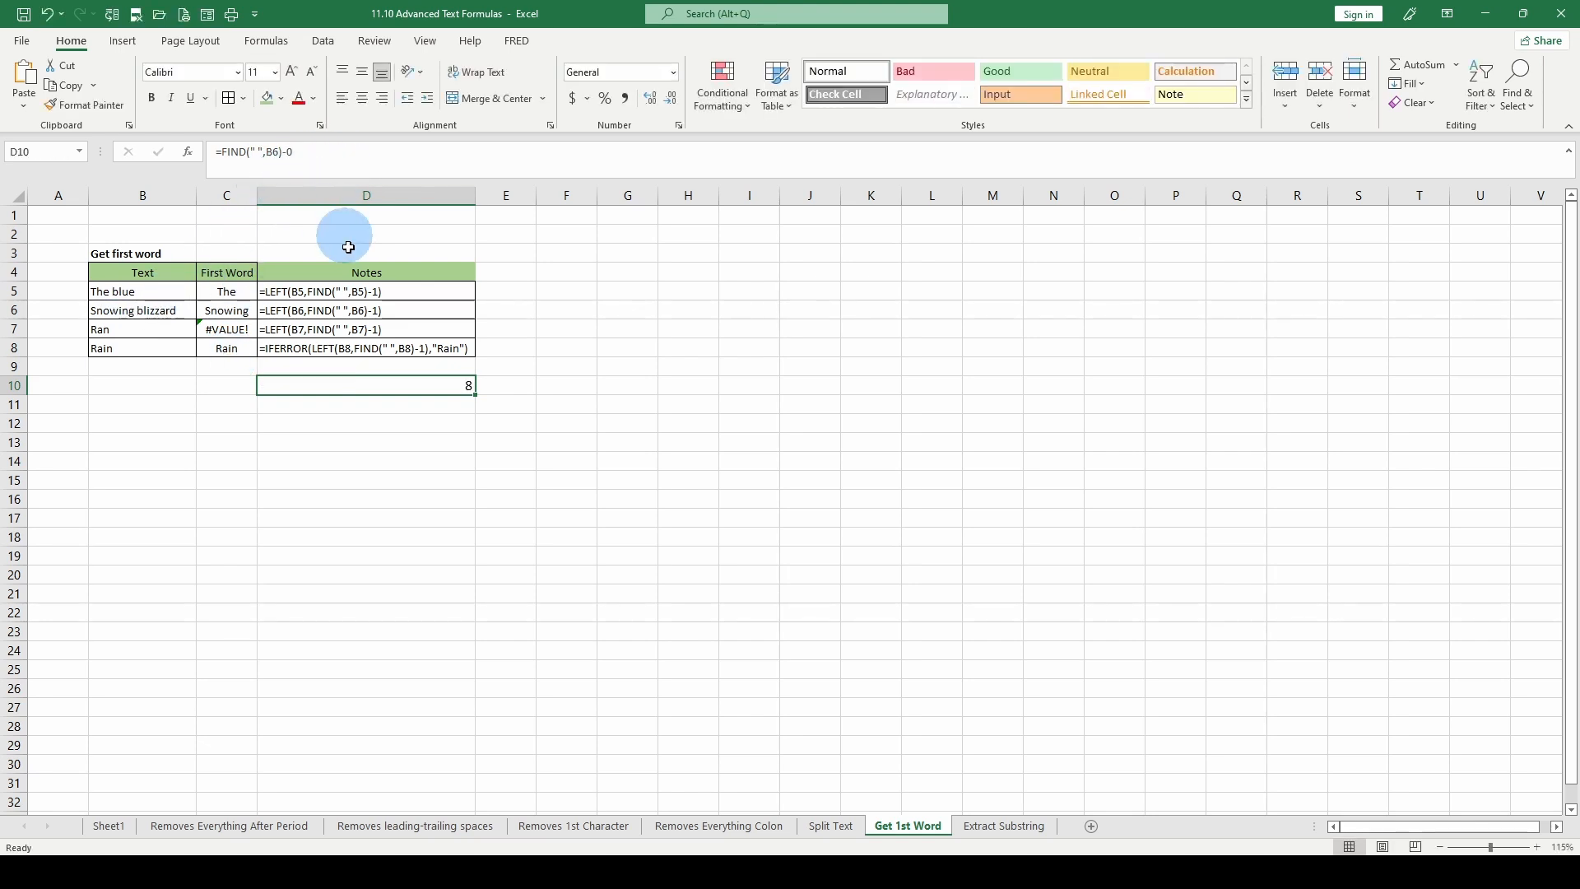
{"action": "left_click", "coordinate": [214, 315]}
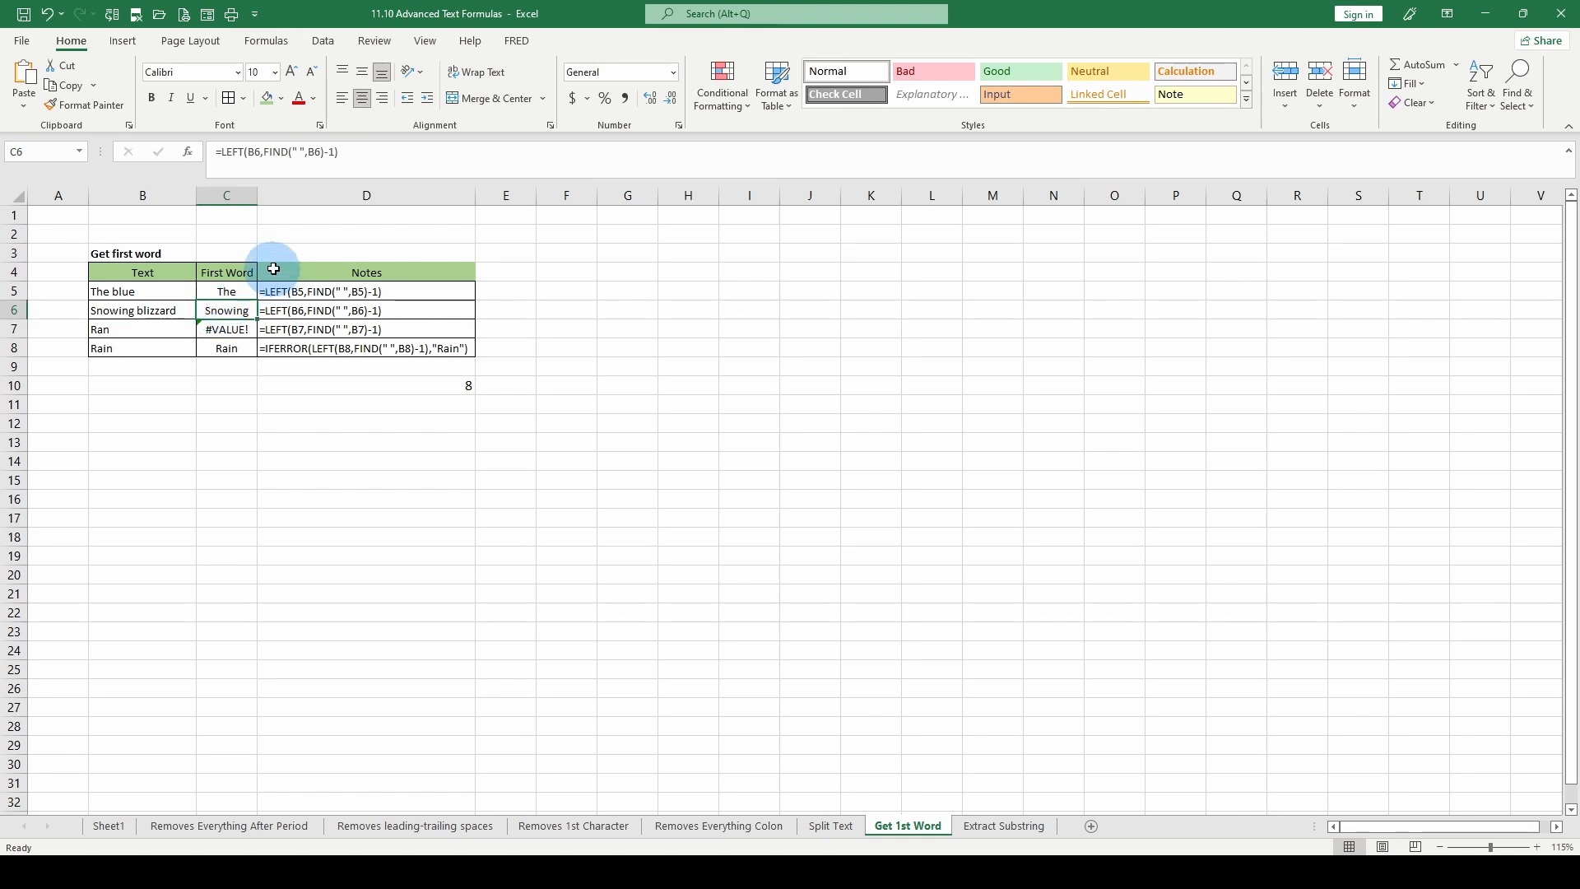
{"action": "left_click", "coordinate": [330, 152]}
{"action": "left_click_drag", "start_coordinate": [331, 151], "coordinate": [335, 151]}
{"action": "type", "text": "0"}
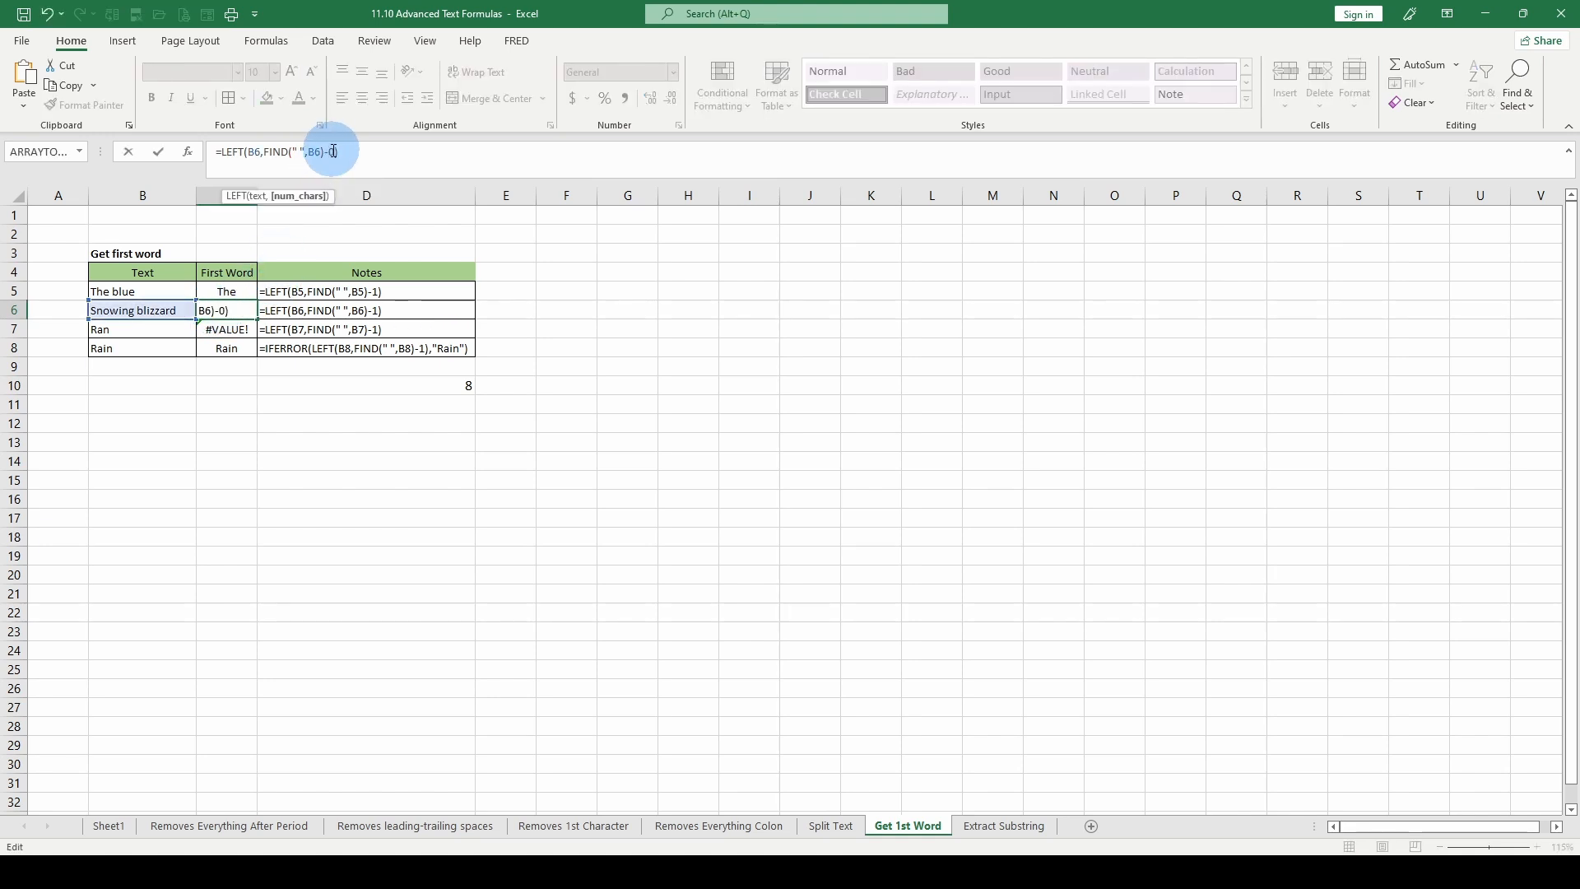
{"action": "key", "text": "ctrl+Return"}
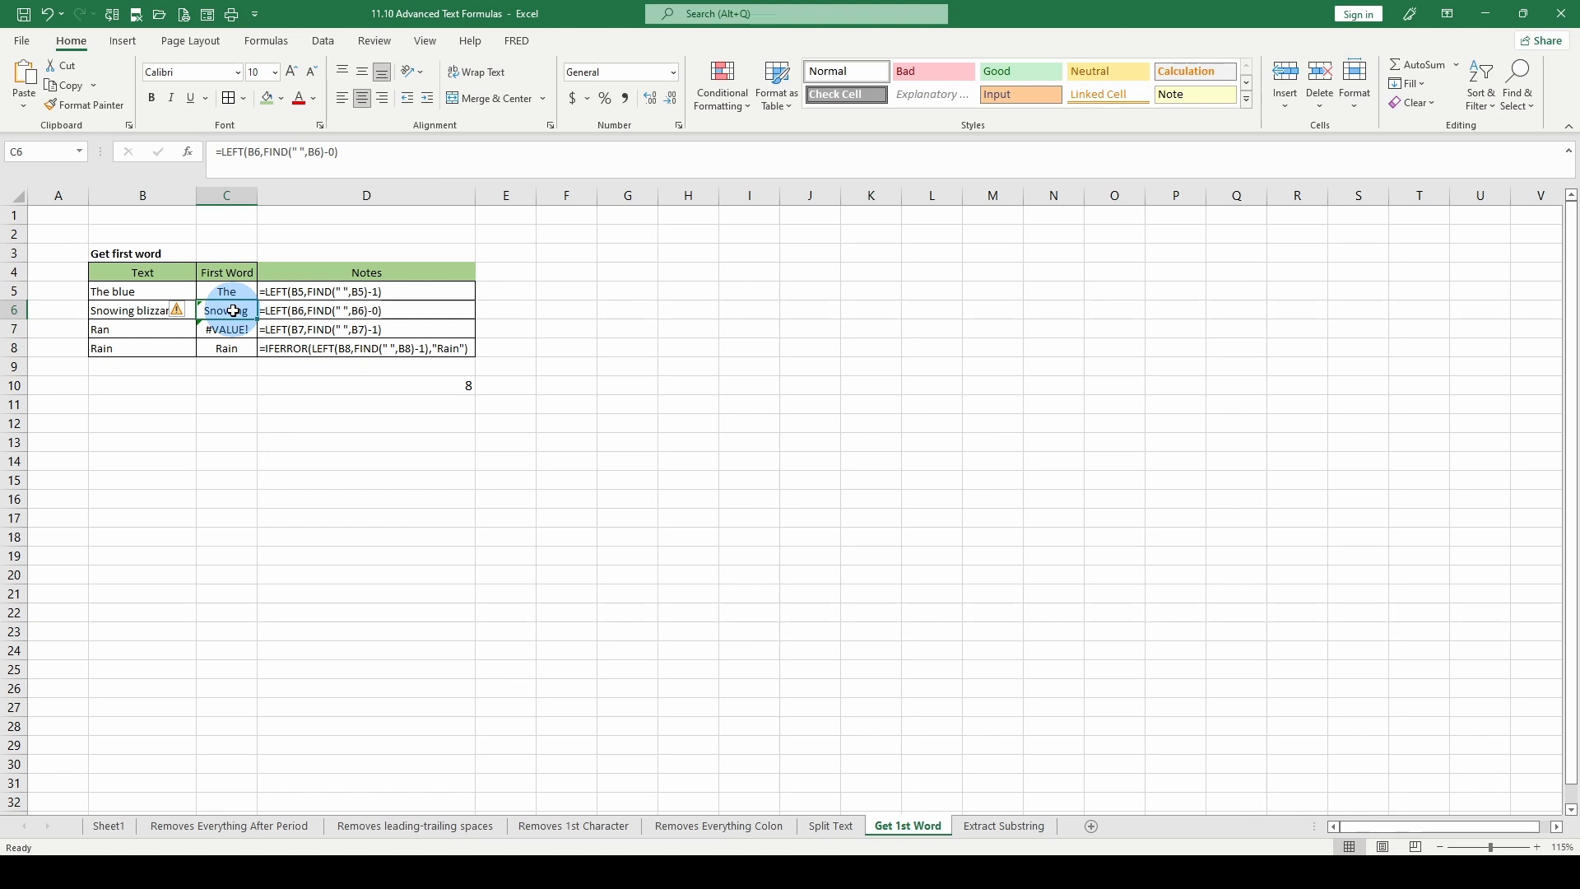
Change the offset in the C6 first-word formula to +1, giving =LEFT(B6,FIND(" ",B6)+1).
{"action": "left_click", "coordinate": [330, 151]}
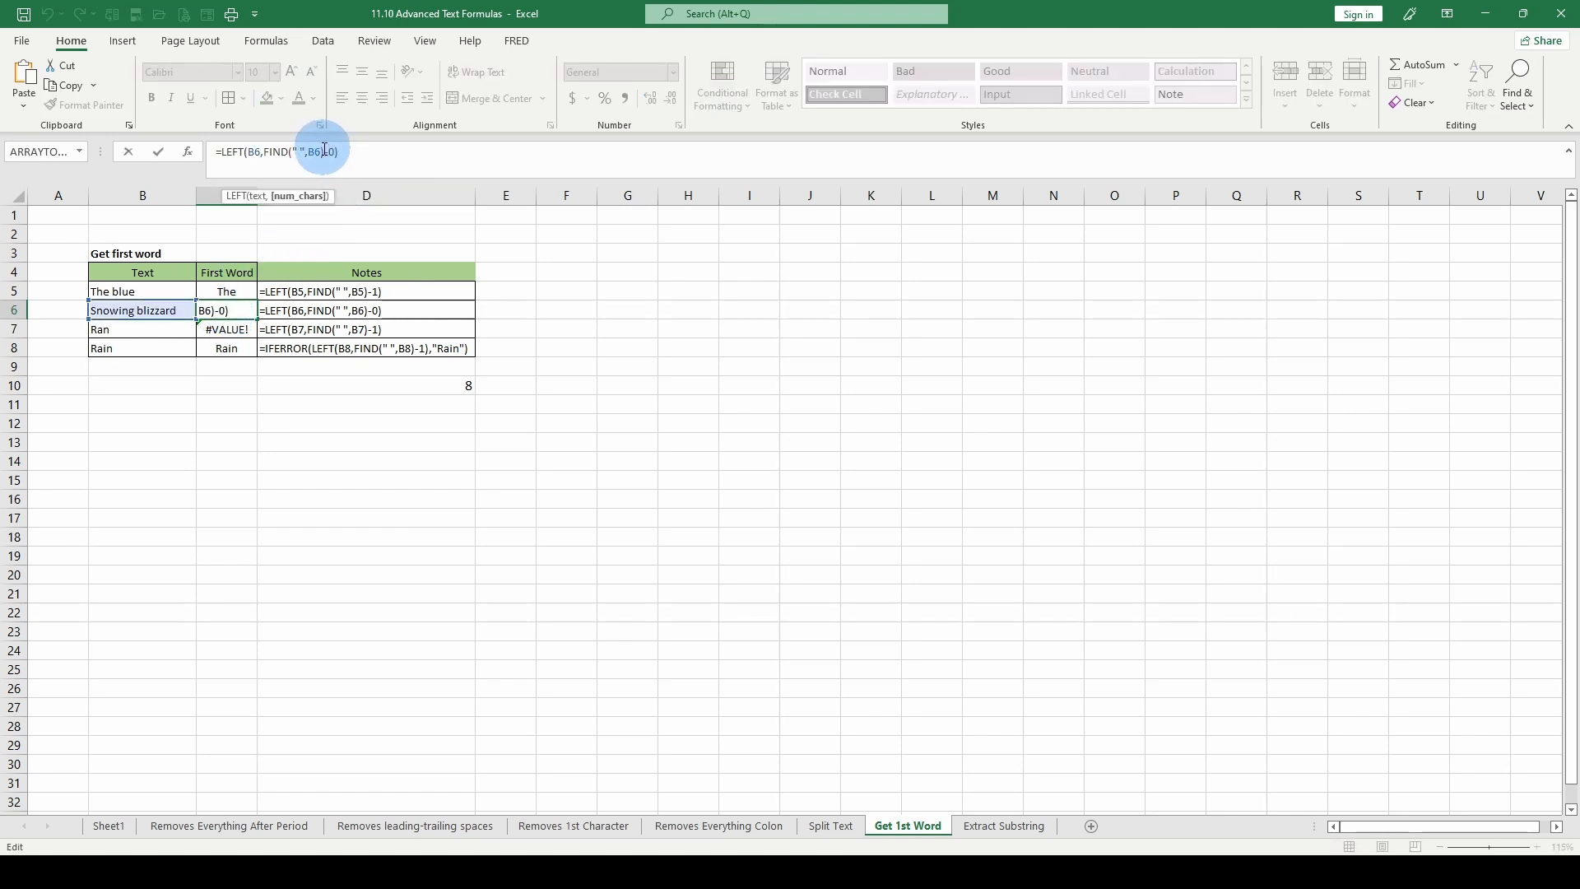
{"action": "left_click_drag", "start_coordinate": [323, 150], "coordinate": [330, 153]}
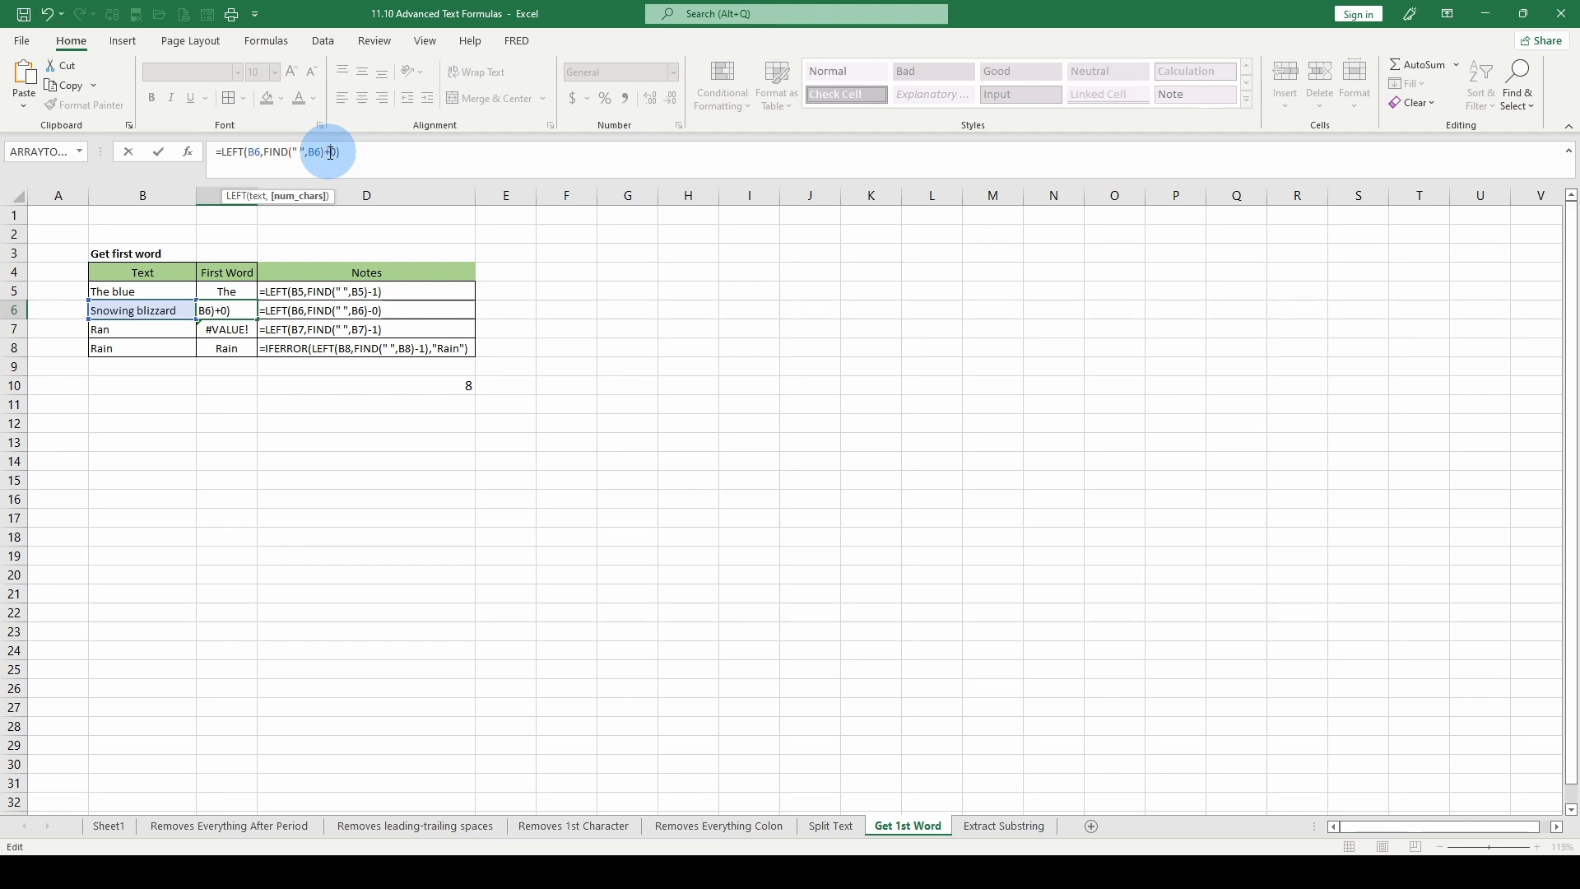
{"action": "type", "text": "+1"}
{"action": "key", "text": "Delete"}
{"action": "key", "text": "ctrl+Return"}
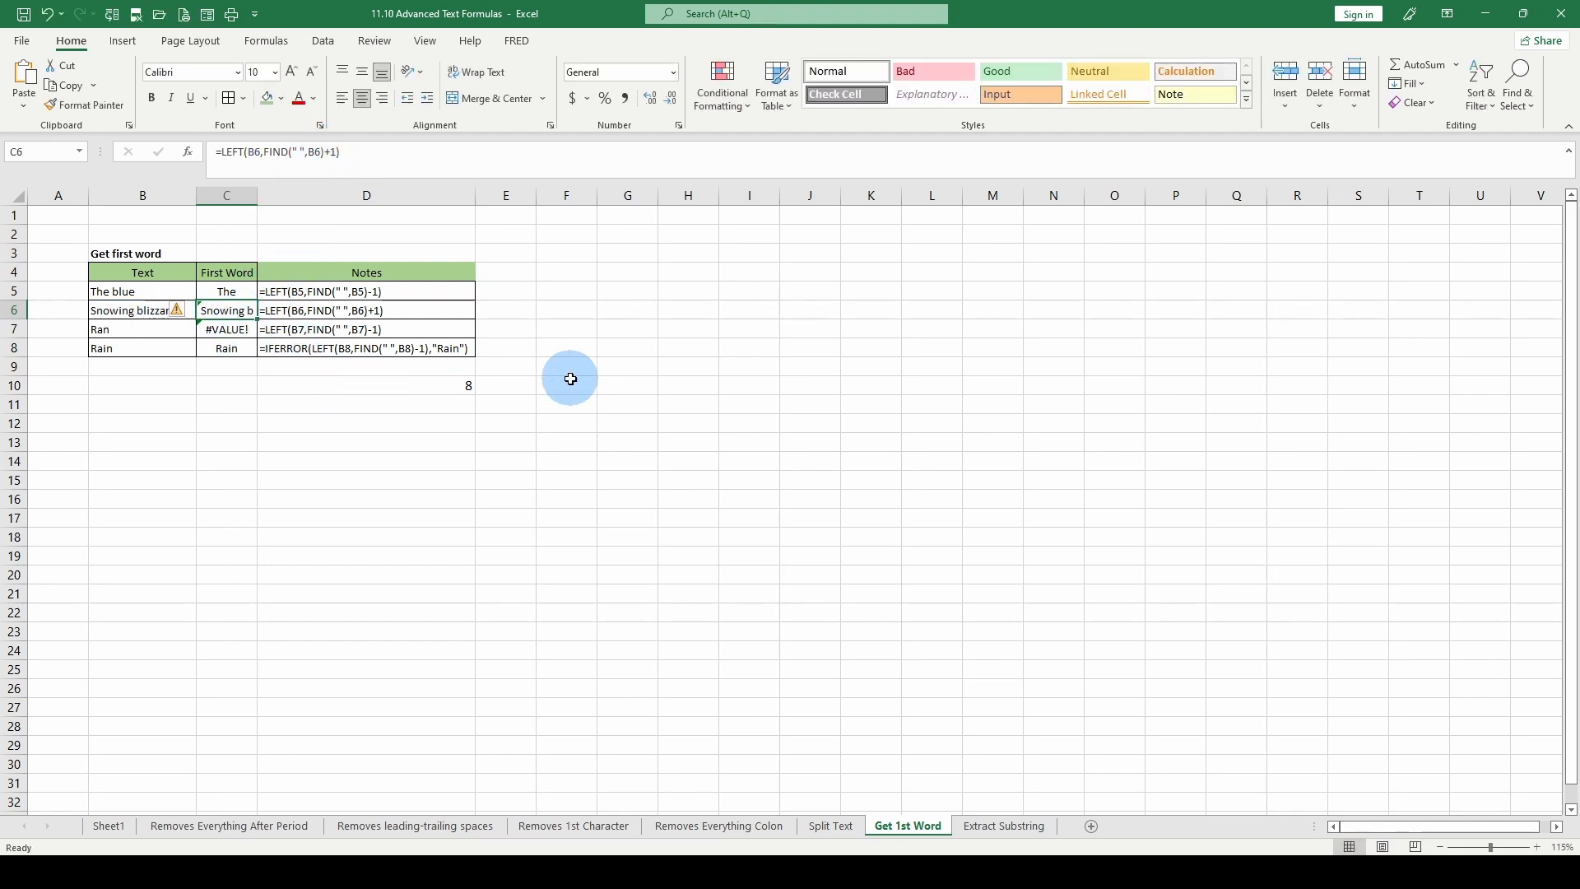
Change the offset in the D10 FIND formula to +1 so it reads =FIND(" ",B6)+1.
{"action": "left_click", "coordinate": [421, 391]}
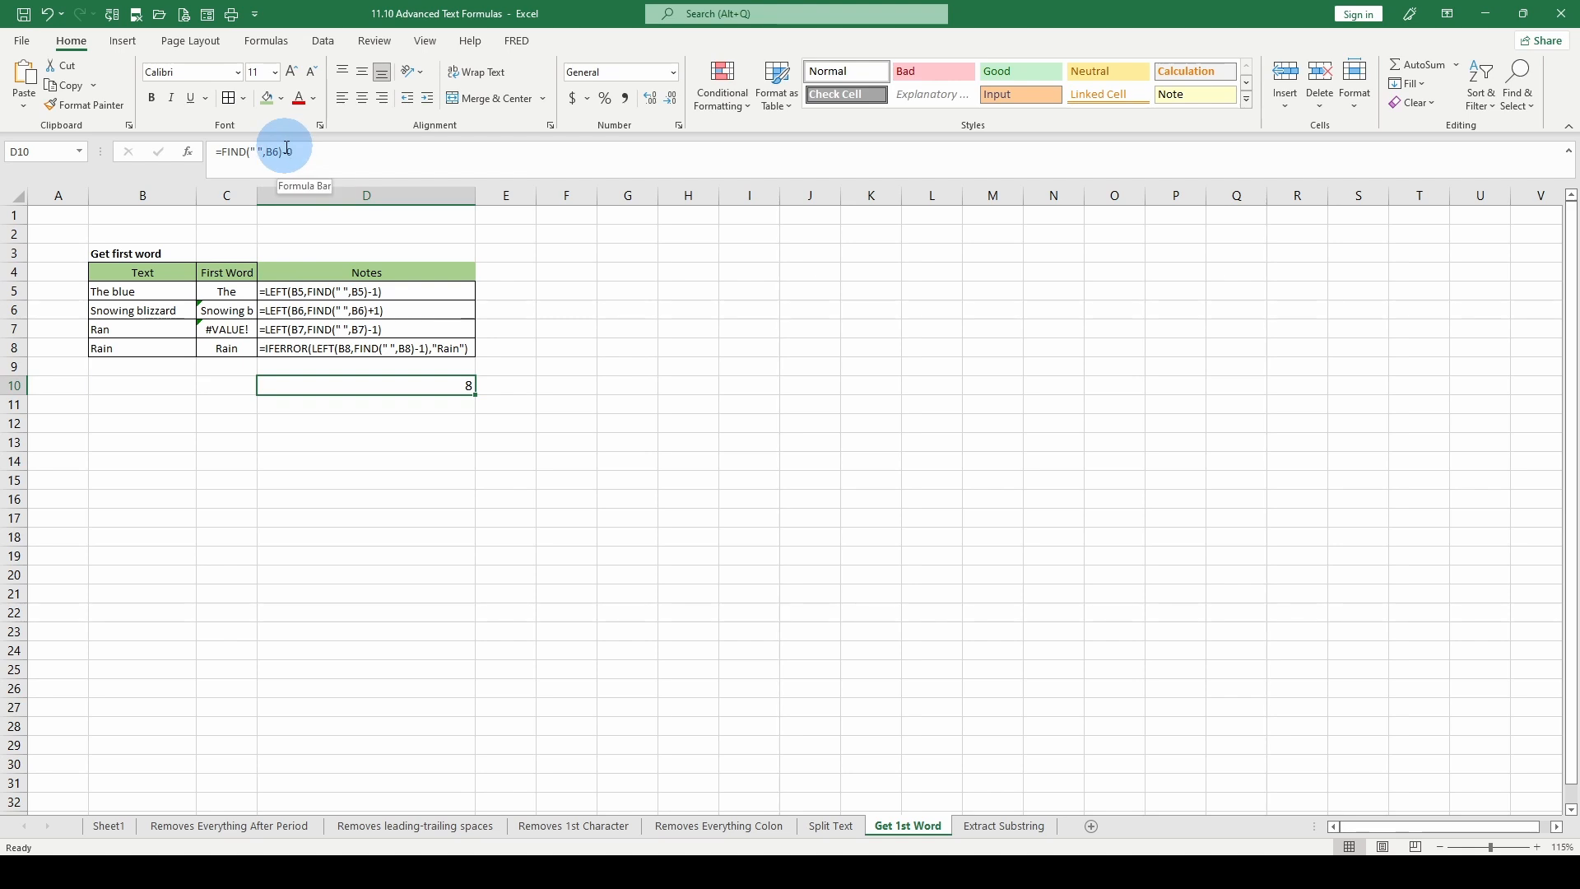
{"action": "left_click_drag", "start_coordinate": [283, 150], "coordinate": [299, 155]}
{"action": "type", "text": "+1"}
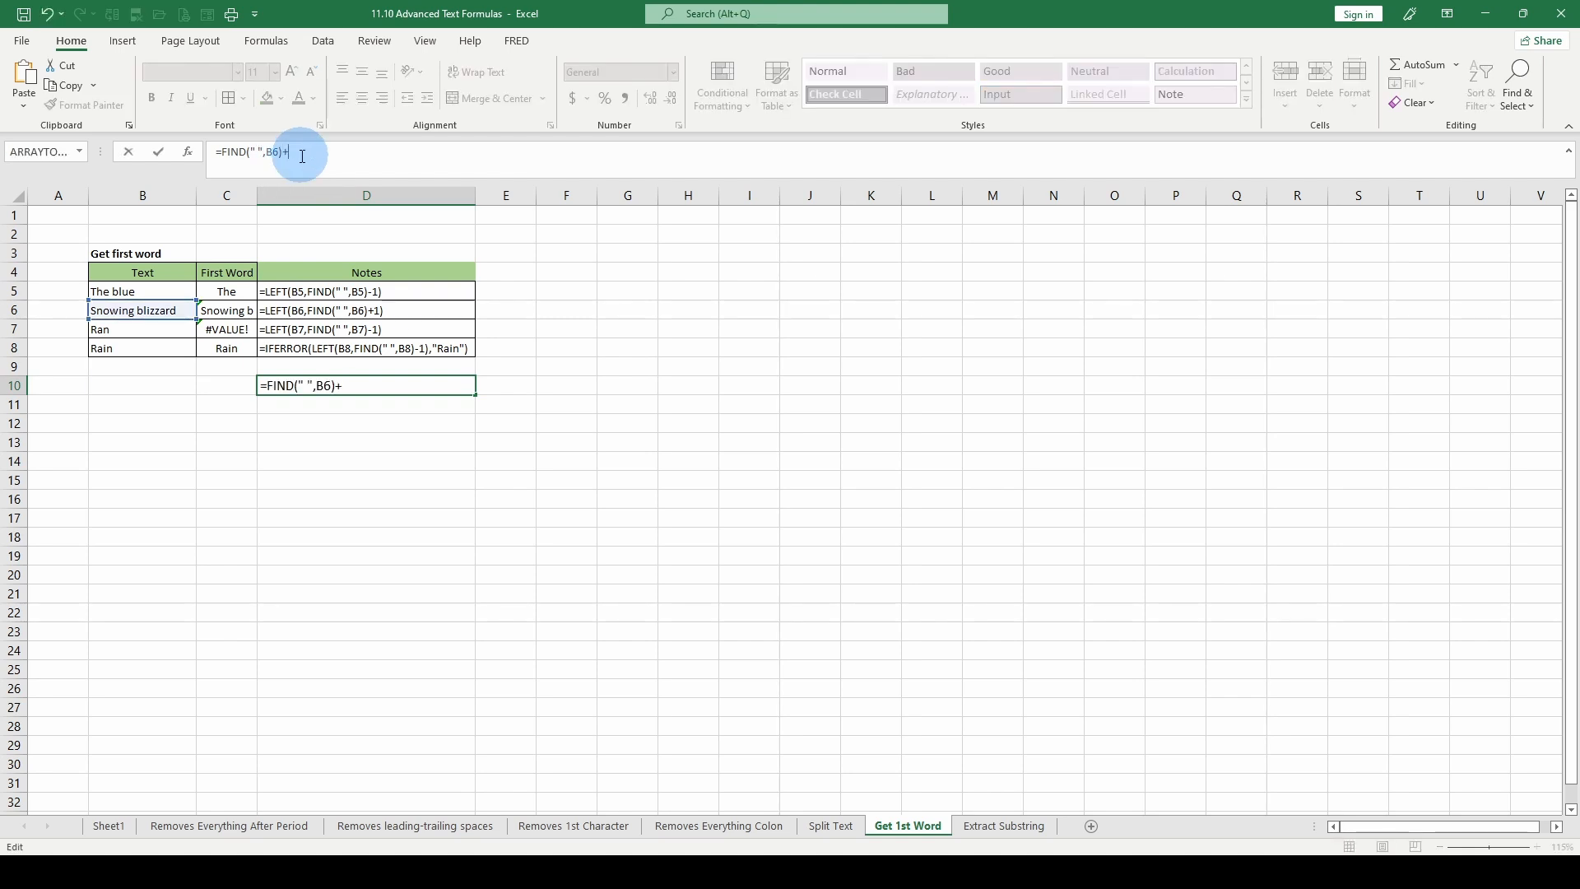
{"action": "key", "text": "Return"}
{"action": "left_click", "coordinate": [378, 386]}
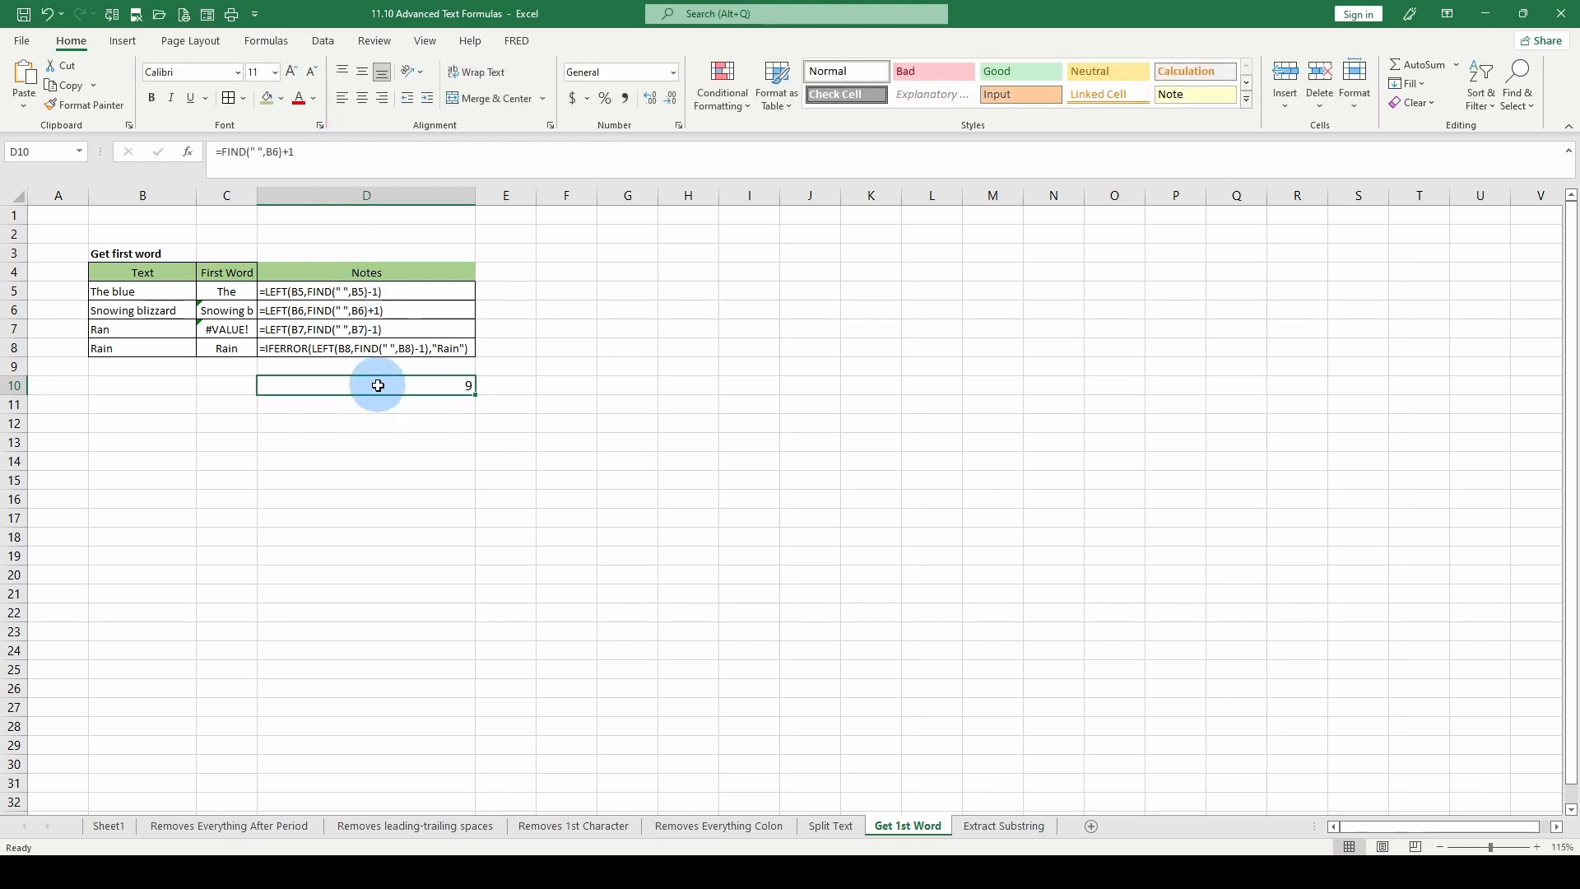
Inspect the source text in B6 and set the C6 first-word formula's offset to -1, giving =LEFT(B6,FIND(" ",B6)-1).
{"action": "left_click", "coordinate": [145, 314]}
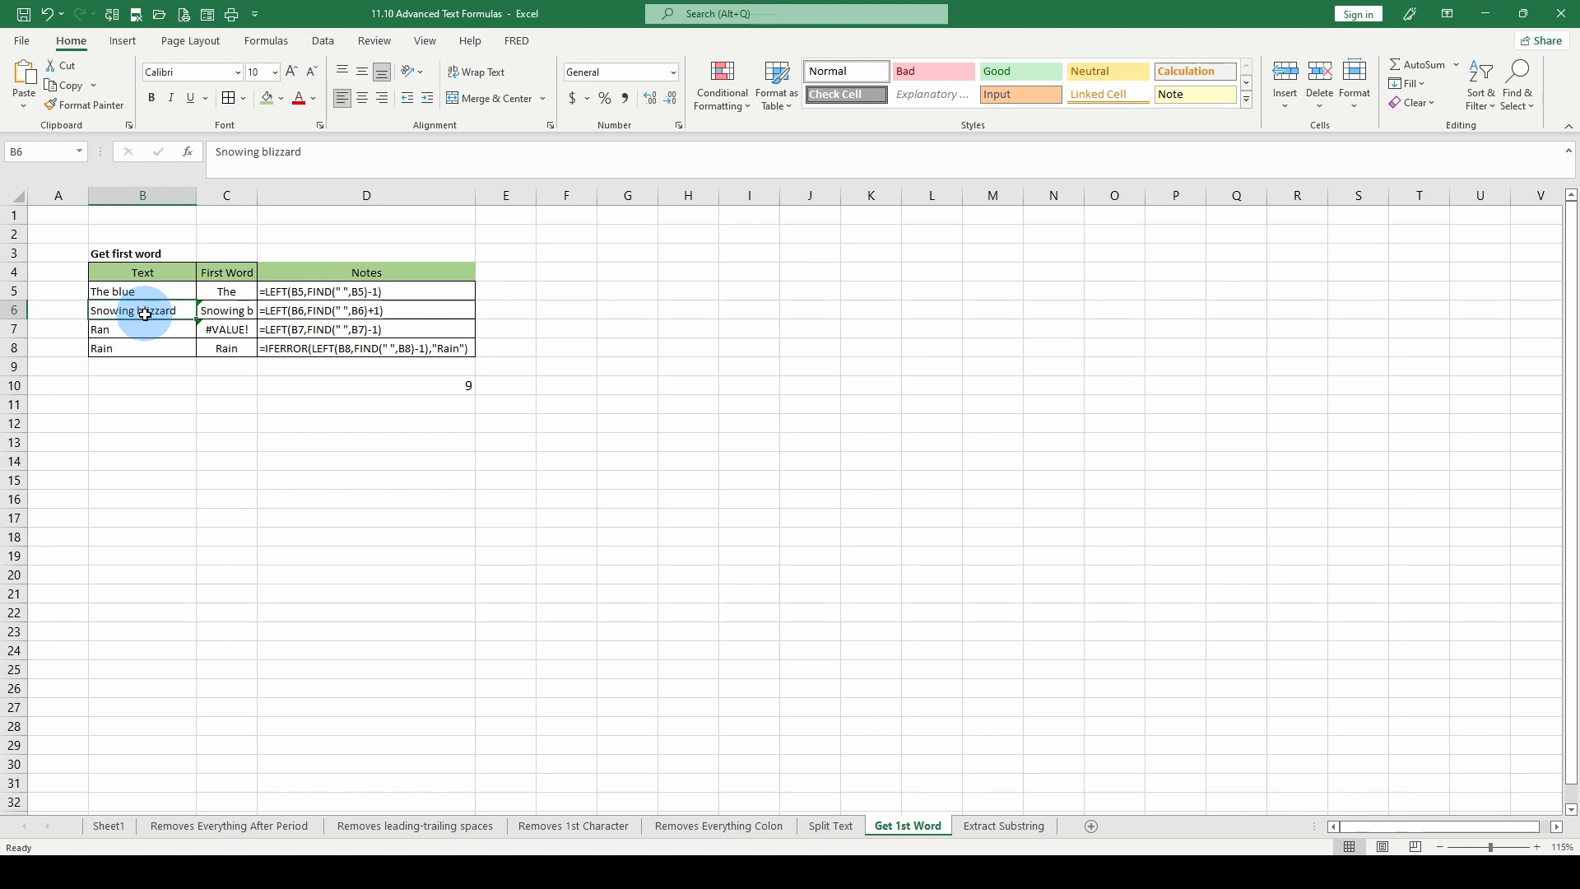
{"action": "scroll", "coordinate": [145, 313], "scroll_direction": "up", "scroll_amount": 5}
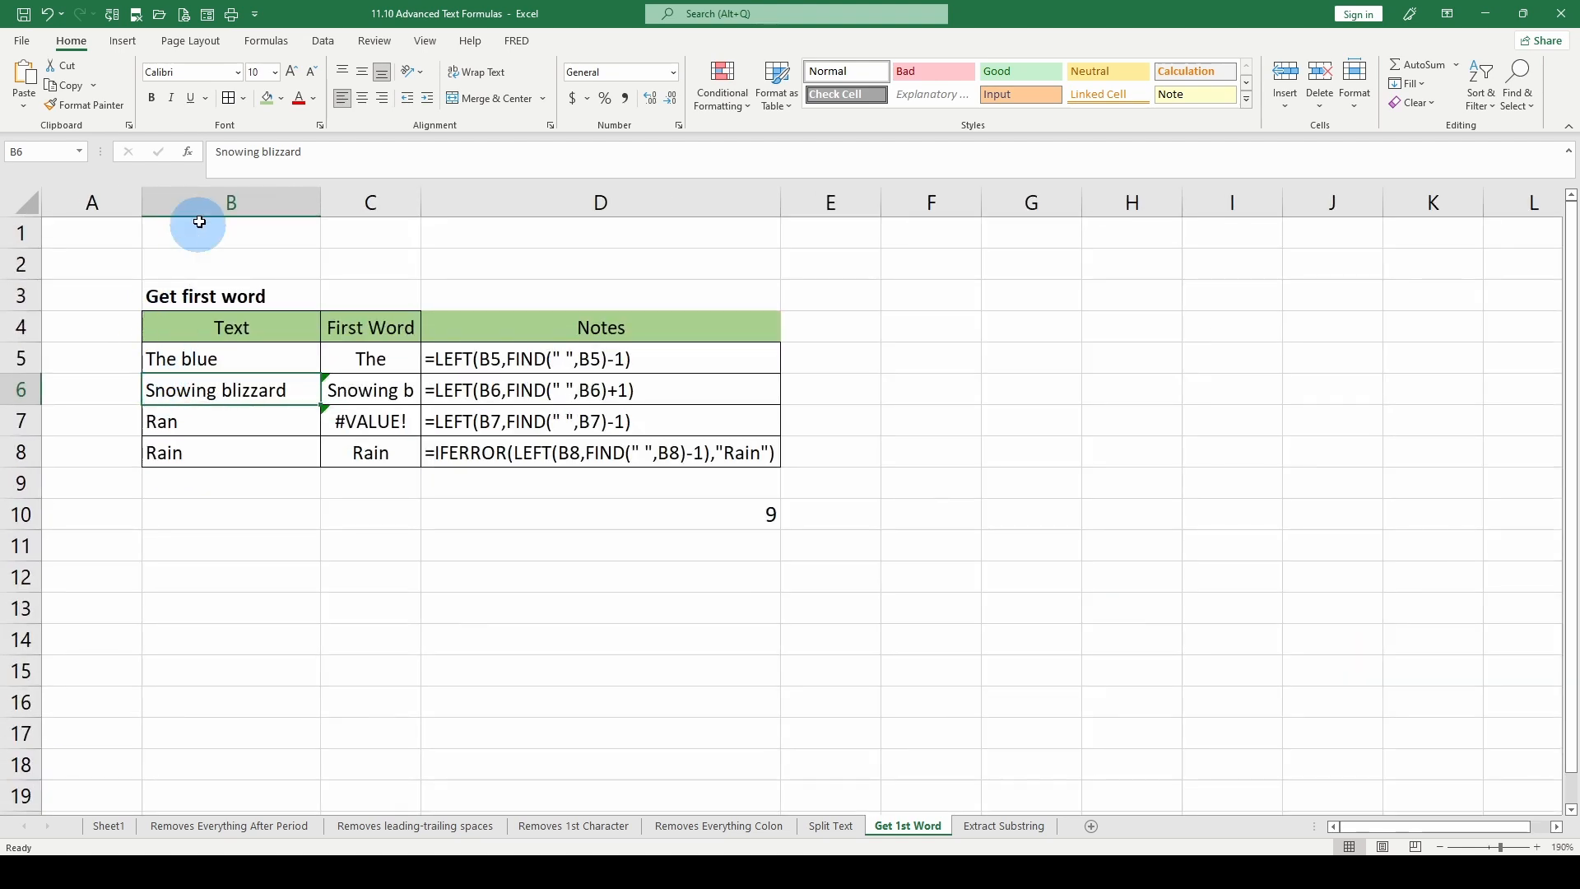
{"action": "left_click", "coordinate": [267, 151]}
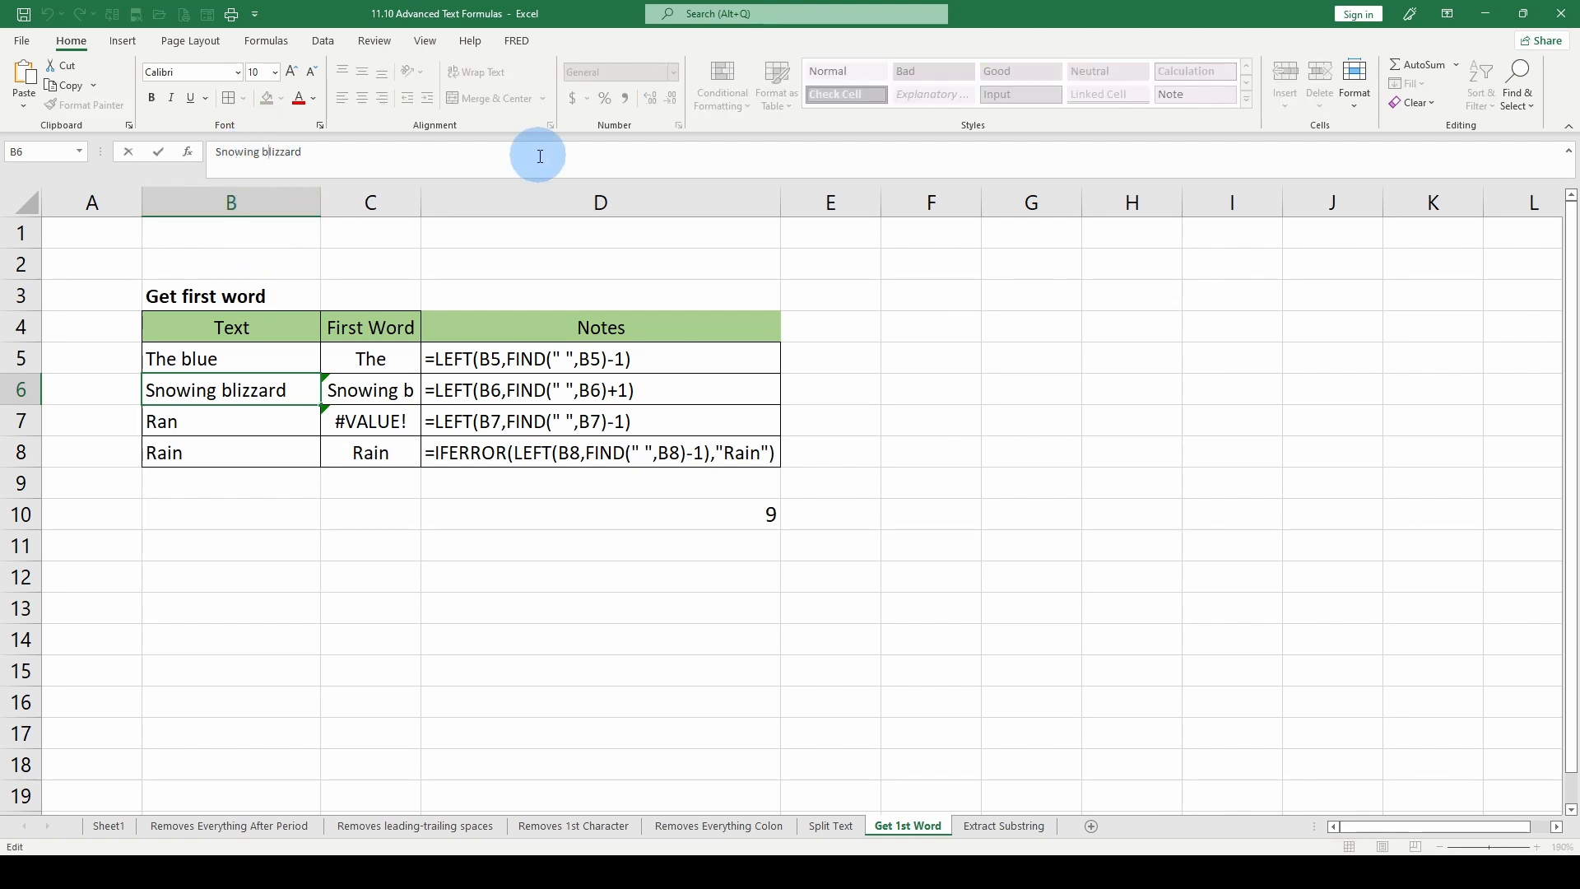
{"action": "left_click", "coordinate": [354, 394]}
{"action": "left_click", "coordinate": [324, 152]}
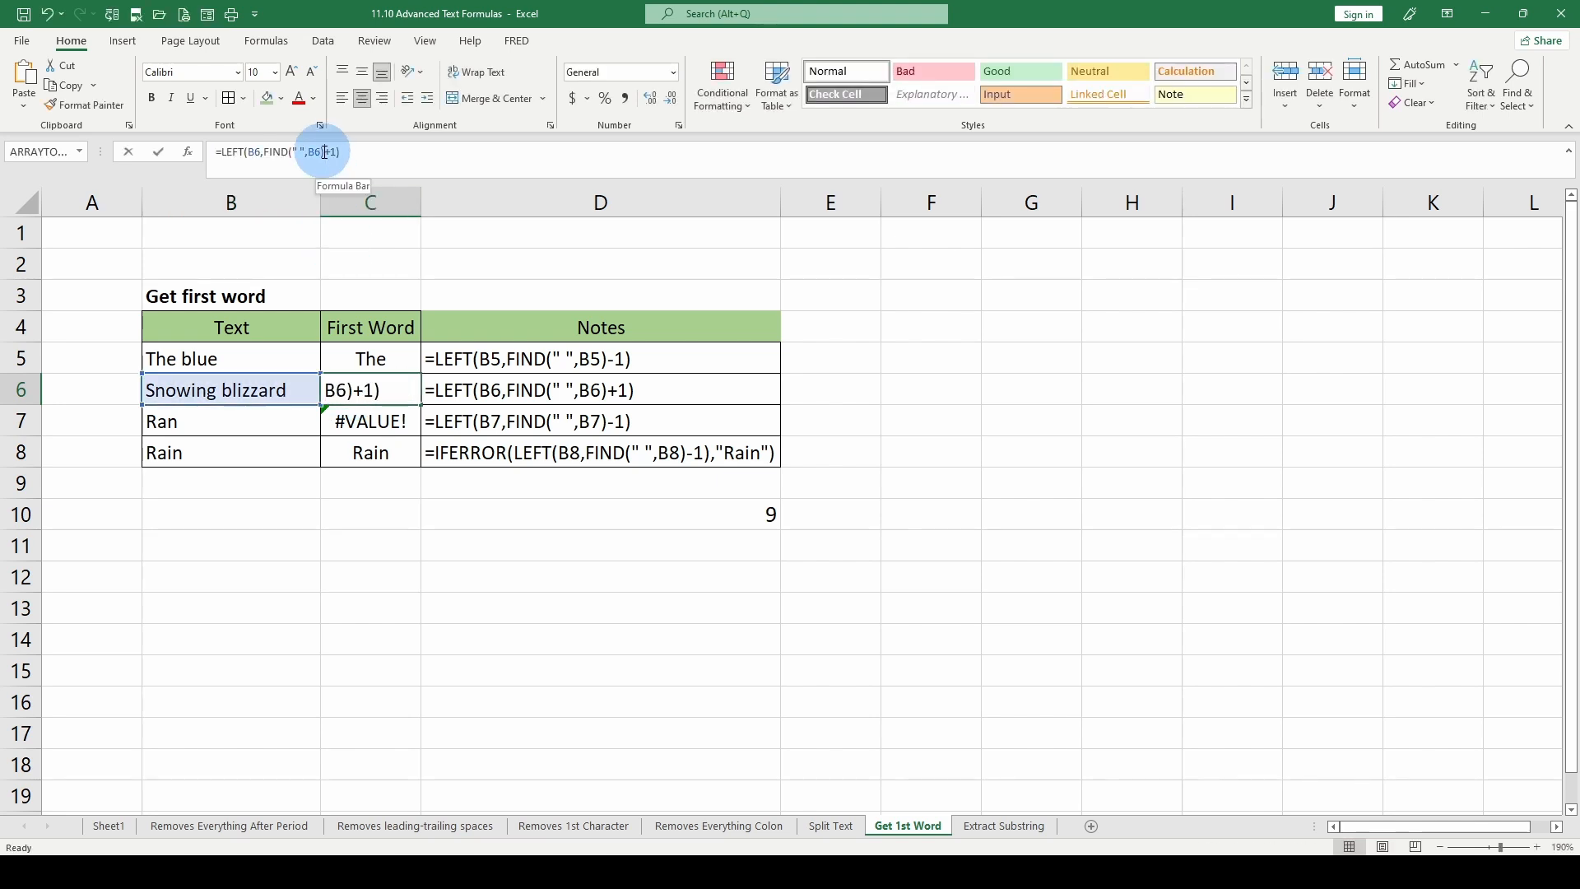
{"action": "key", "text": "BackSpace"}
{"action": "type", "text": "-"}
{"action": "key", "text": "ctrl+Return"}
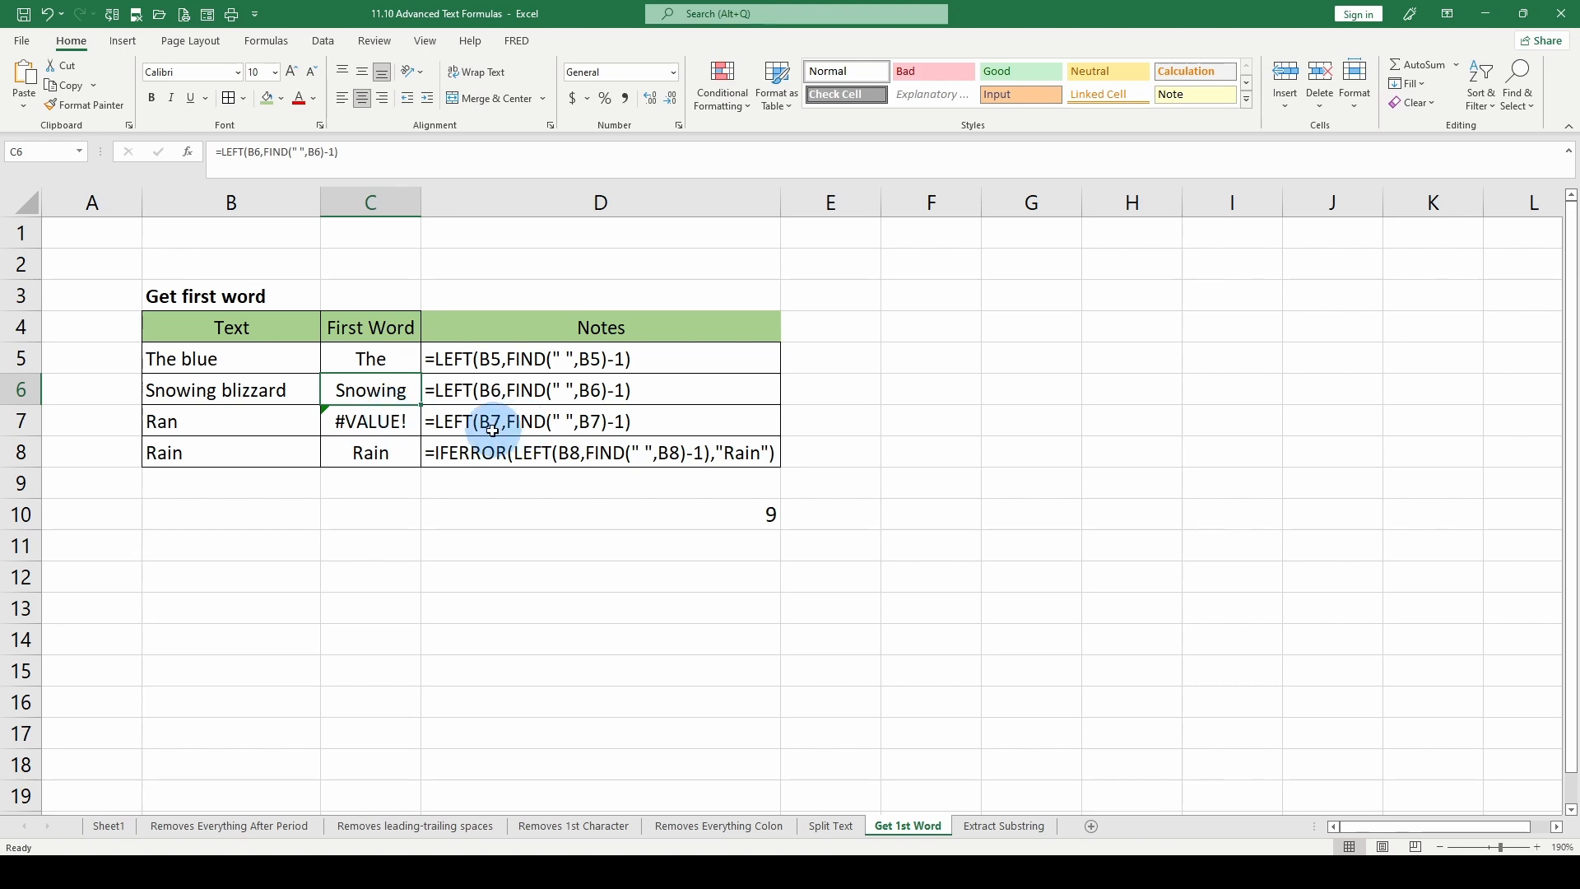
Compare the plain LEFT/FIND first-word formulas in C6 and C7 with the IFERROR version in C8 for single-word text.
{"action": "left_click", "coordinate": [372, 423]}
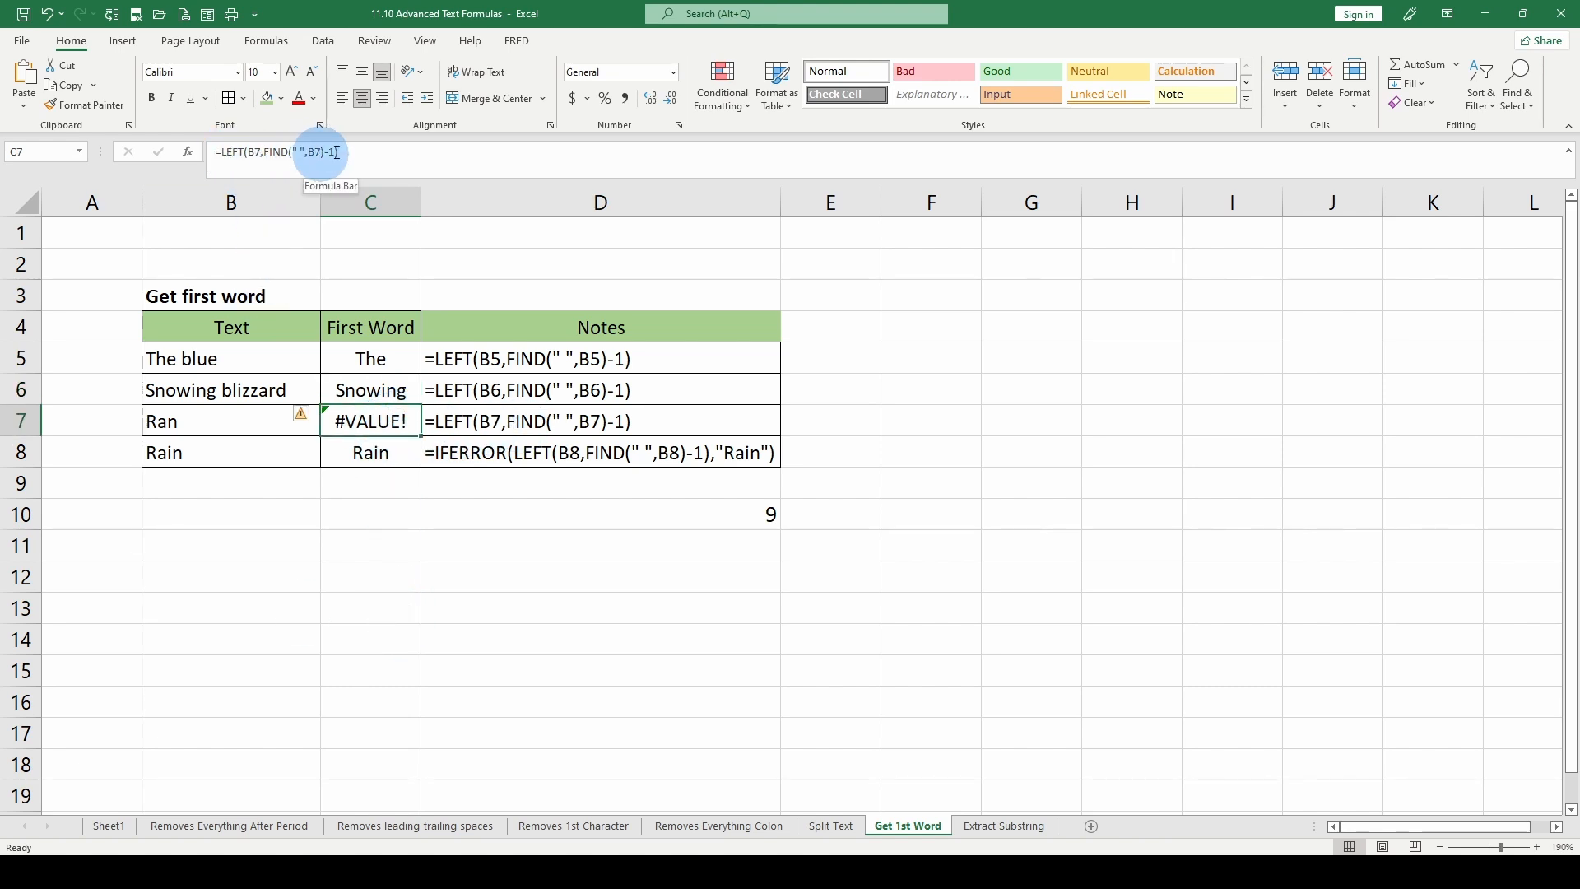
{"action": "left_click", "coordinate": [458, 423]}
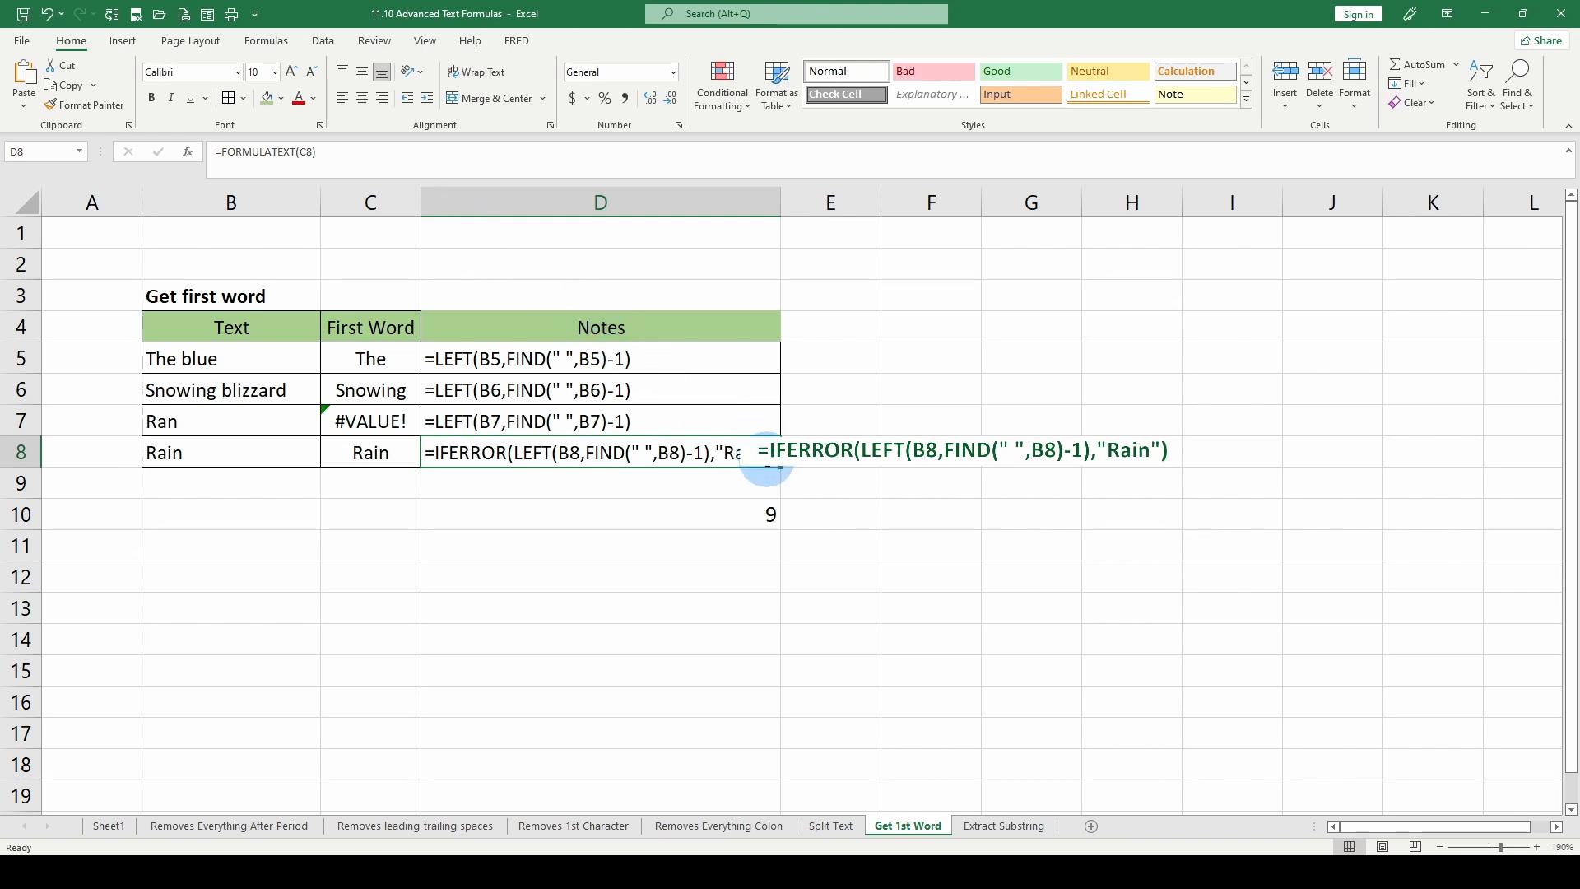
{"action": "left_click", "coordinate": [560, 459]}
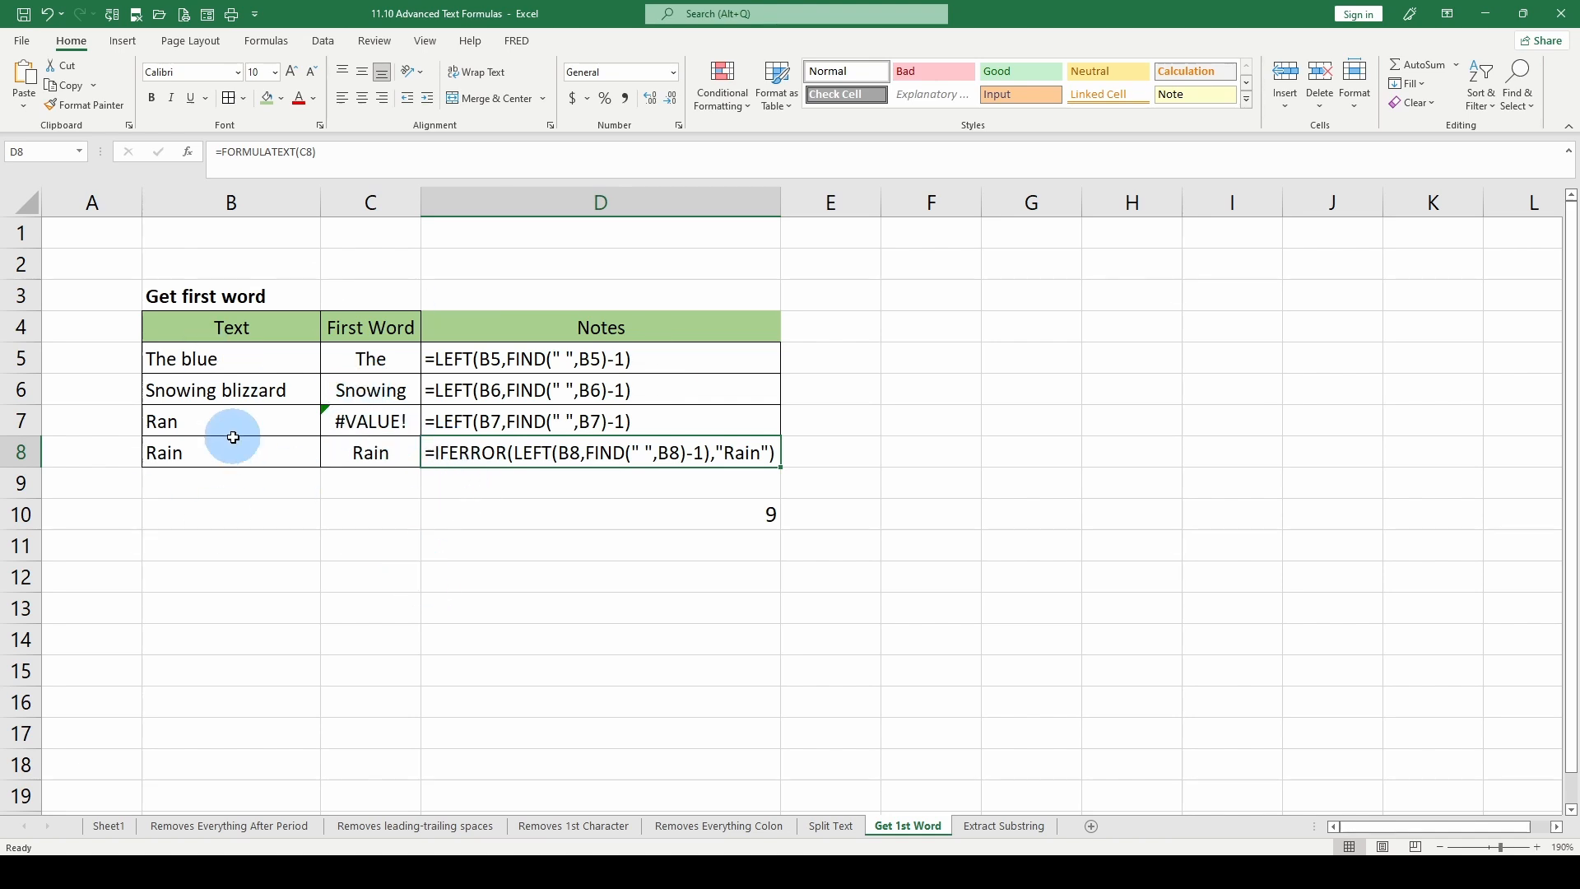
{"action": "left_click", "coordinate": [364, 393]}
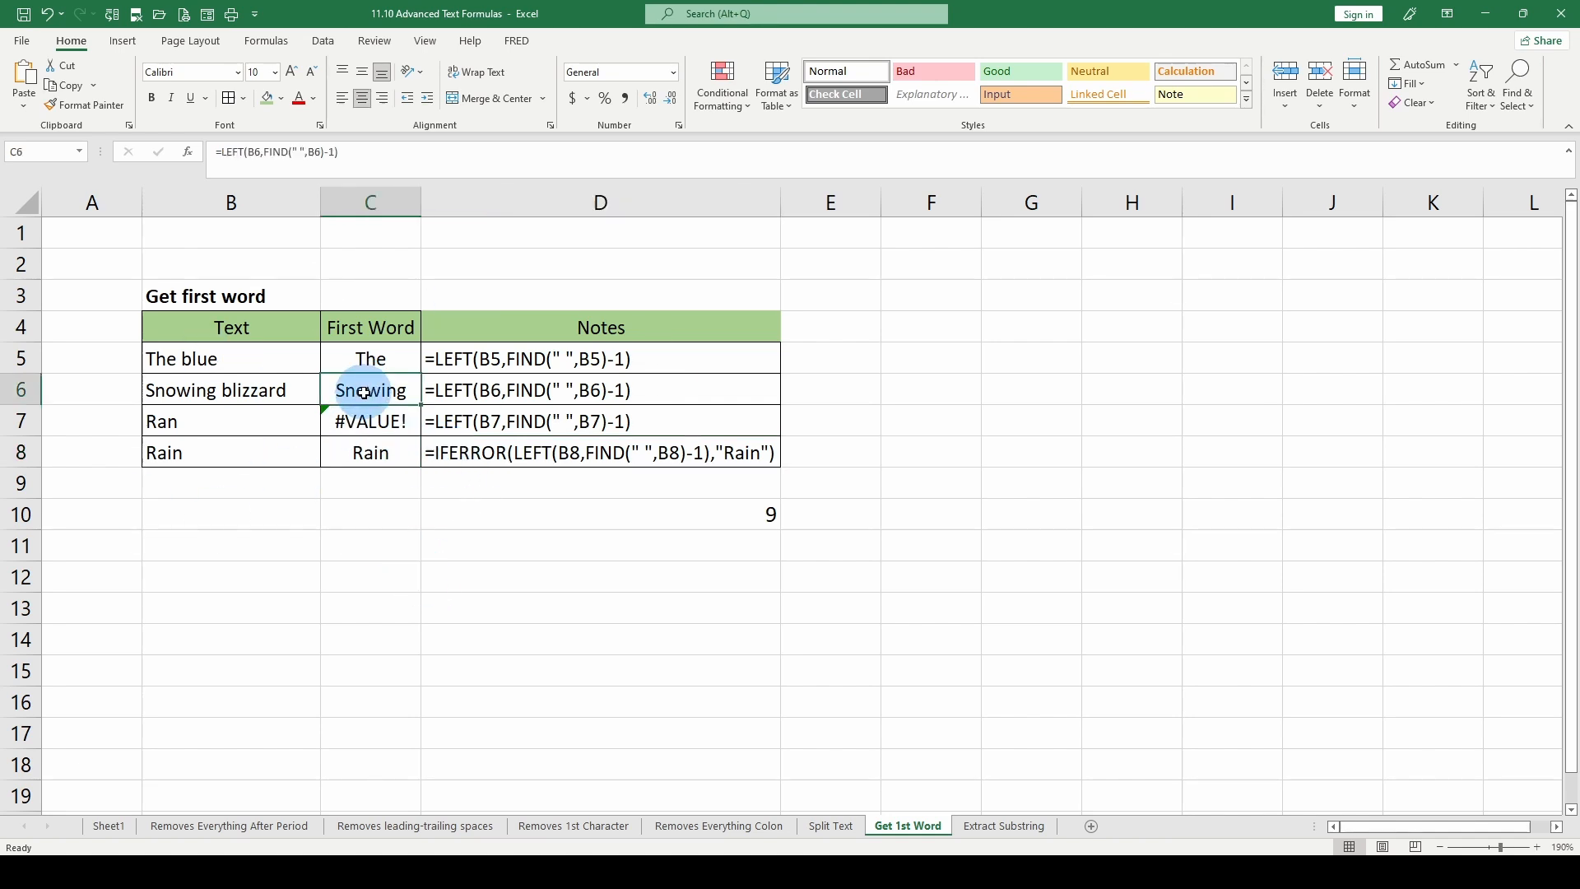
{"action": "left_click", "coordinate": [392, 461]}
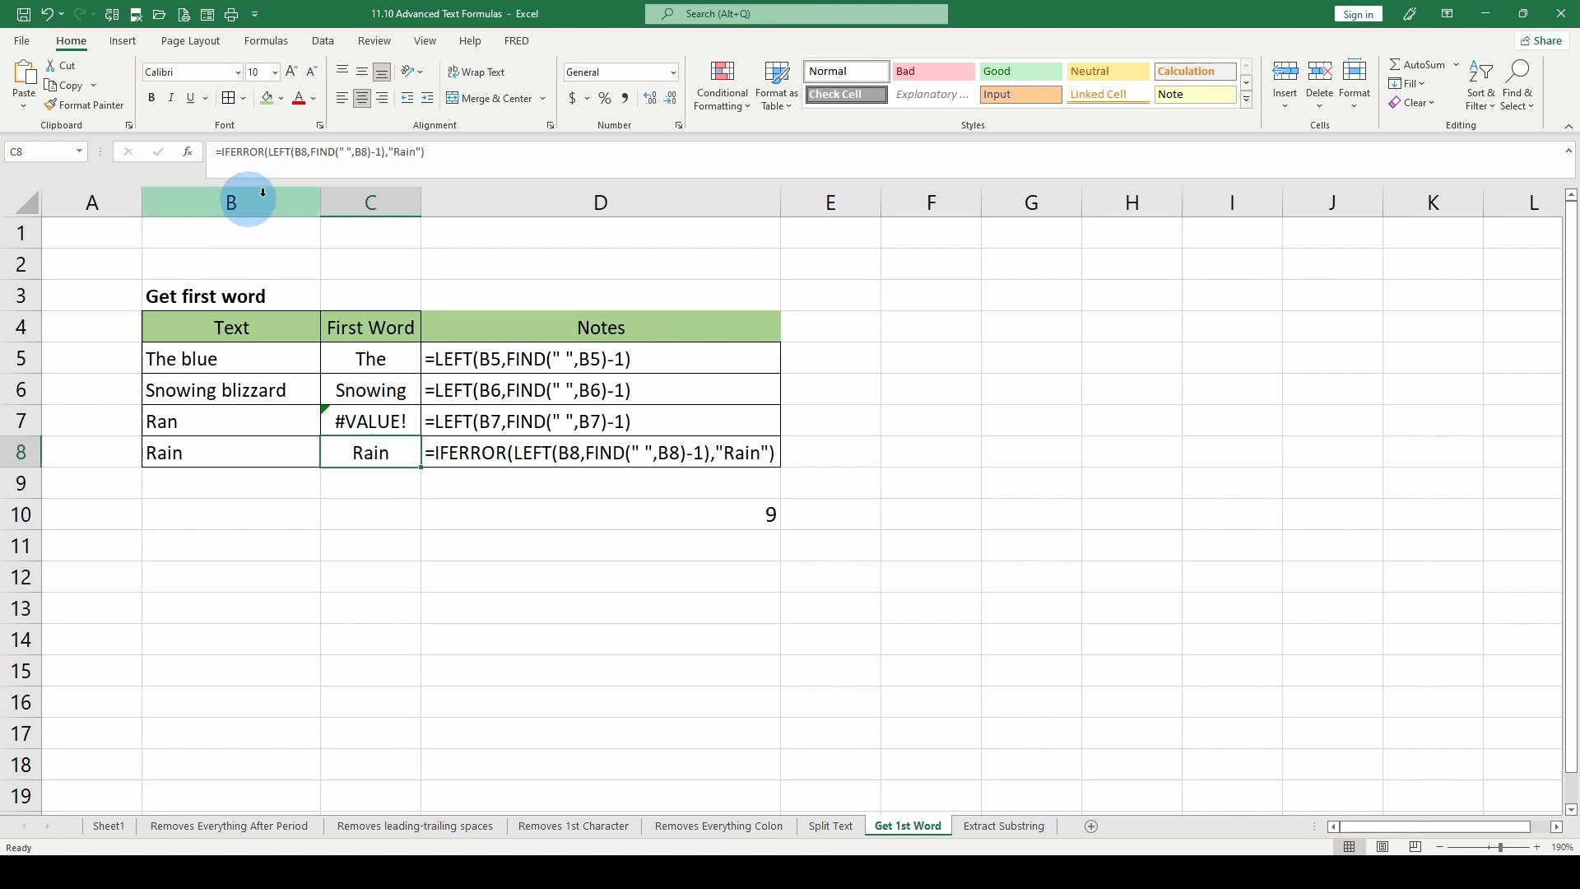
{"action": "left_click", "coordinate": [376, 384]}
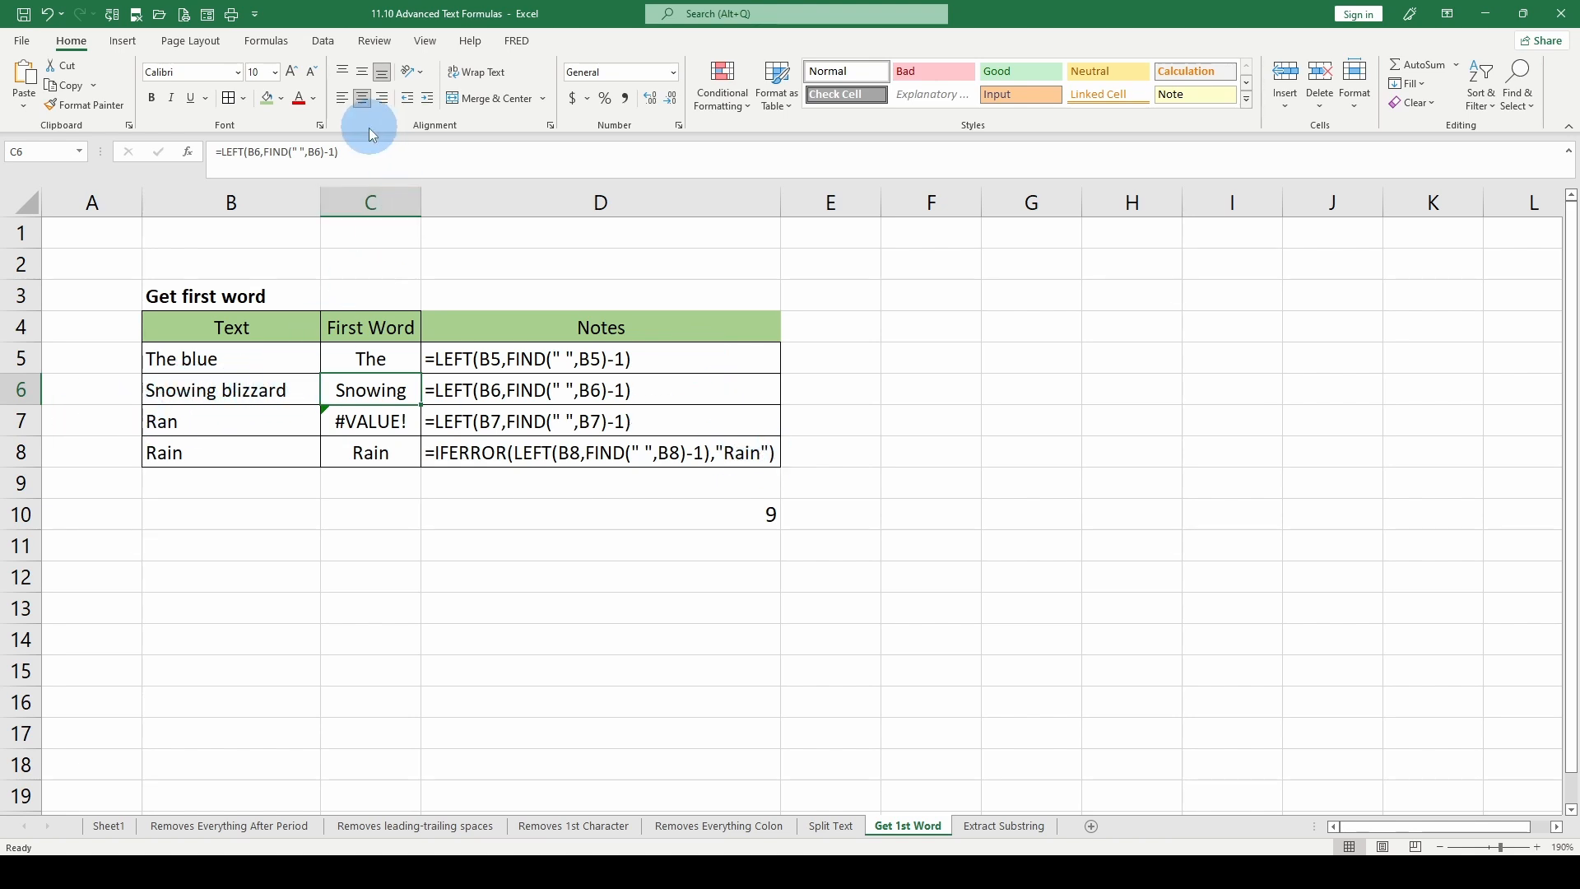
{"action": "left_click", "coordinate": [408, 454]}
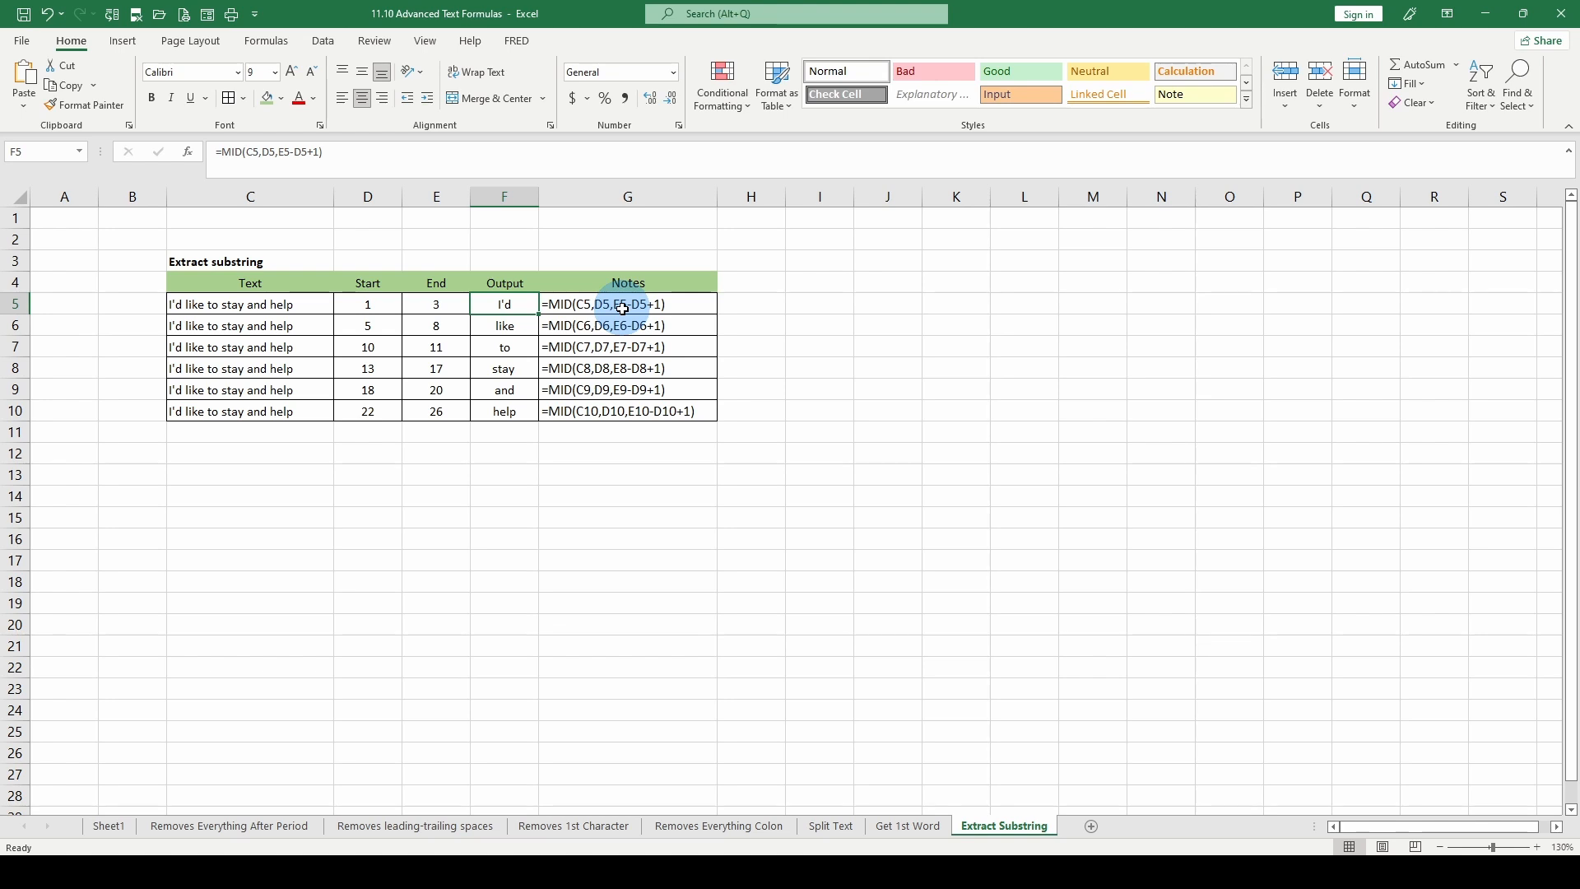
Examine the MID formula's arguments in F5 on the Extract Substring sheet, plus the output formula and end position in row 10.
{"action": "left_click", "coordinate": [245, 152]}
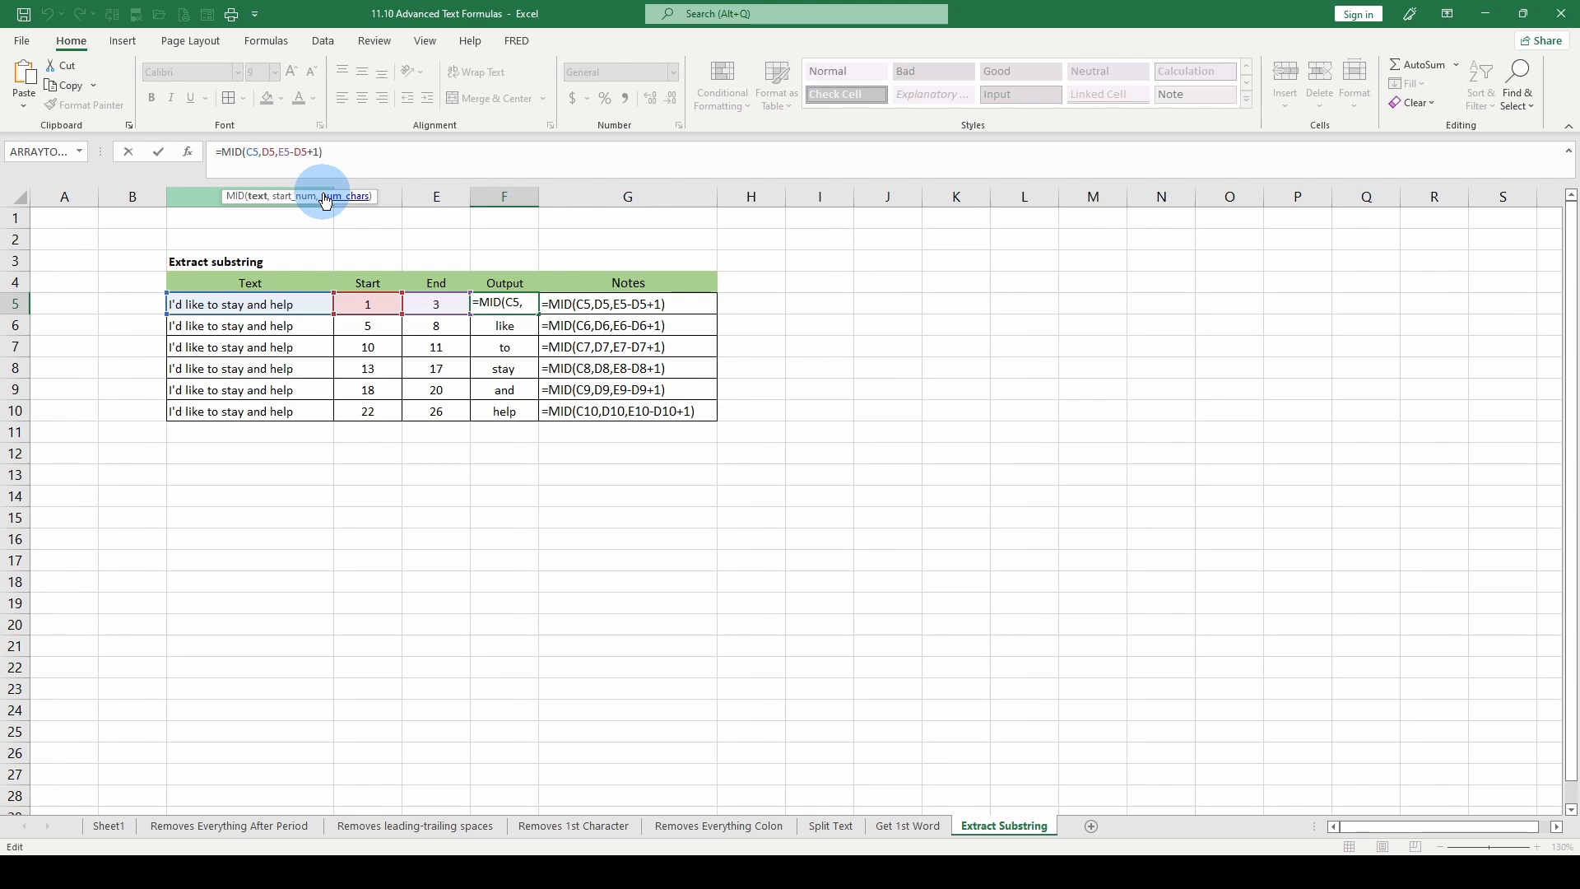
{"action": "key", "text": "Return"}
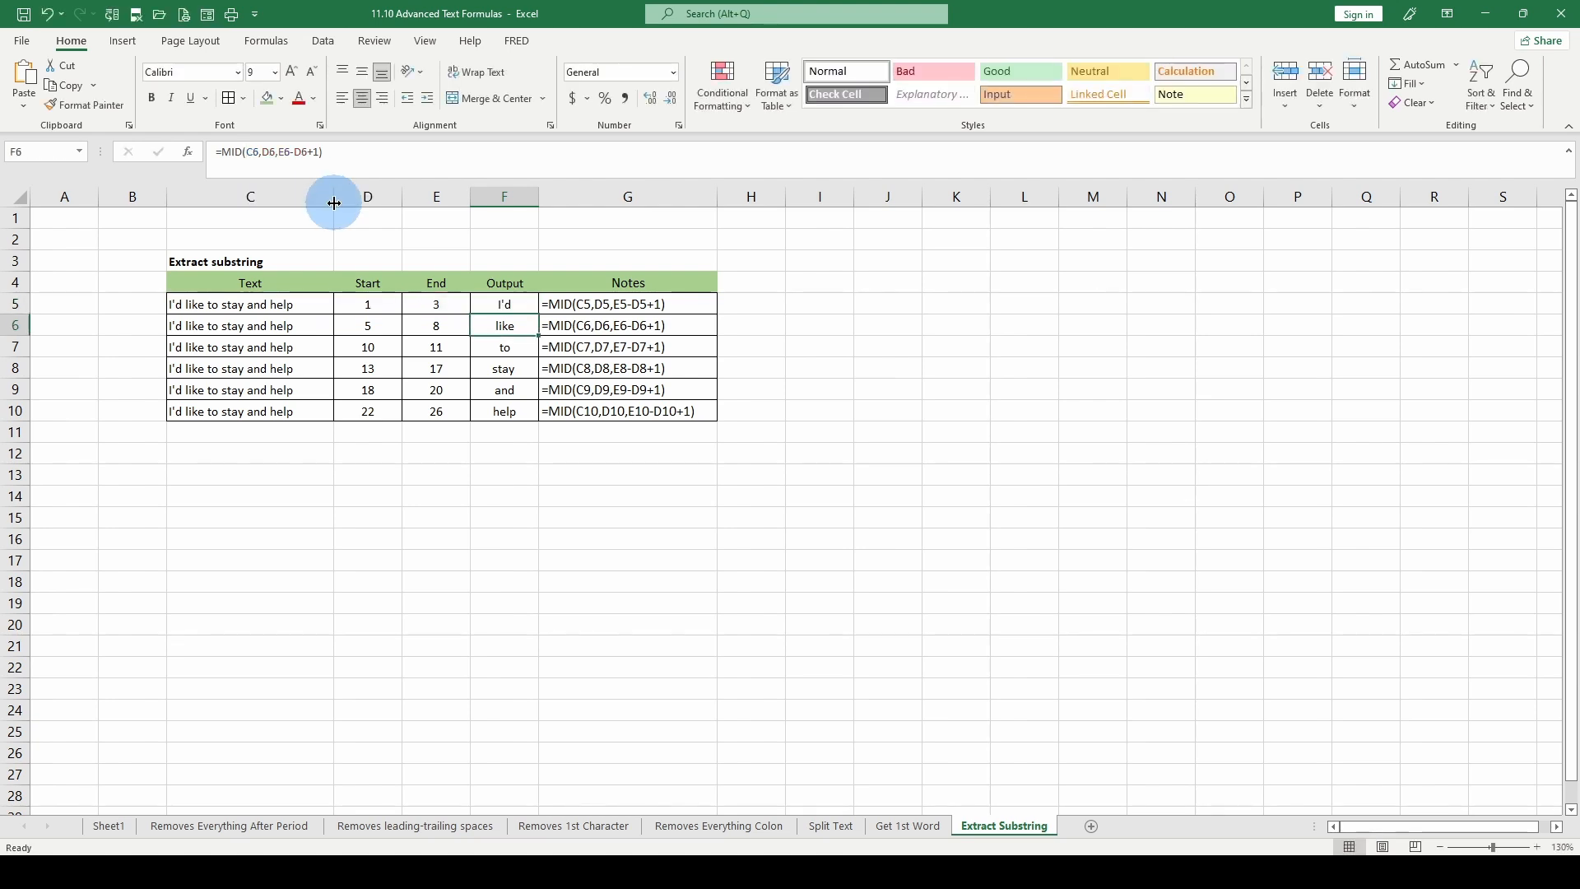
{"action": "left_click", "coordinate": [505, 409]}
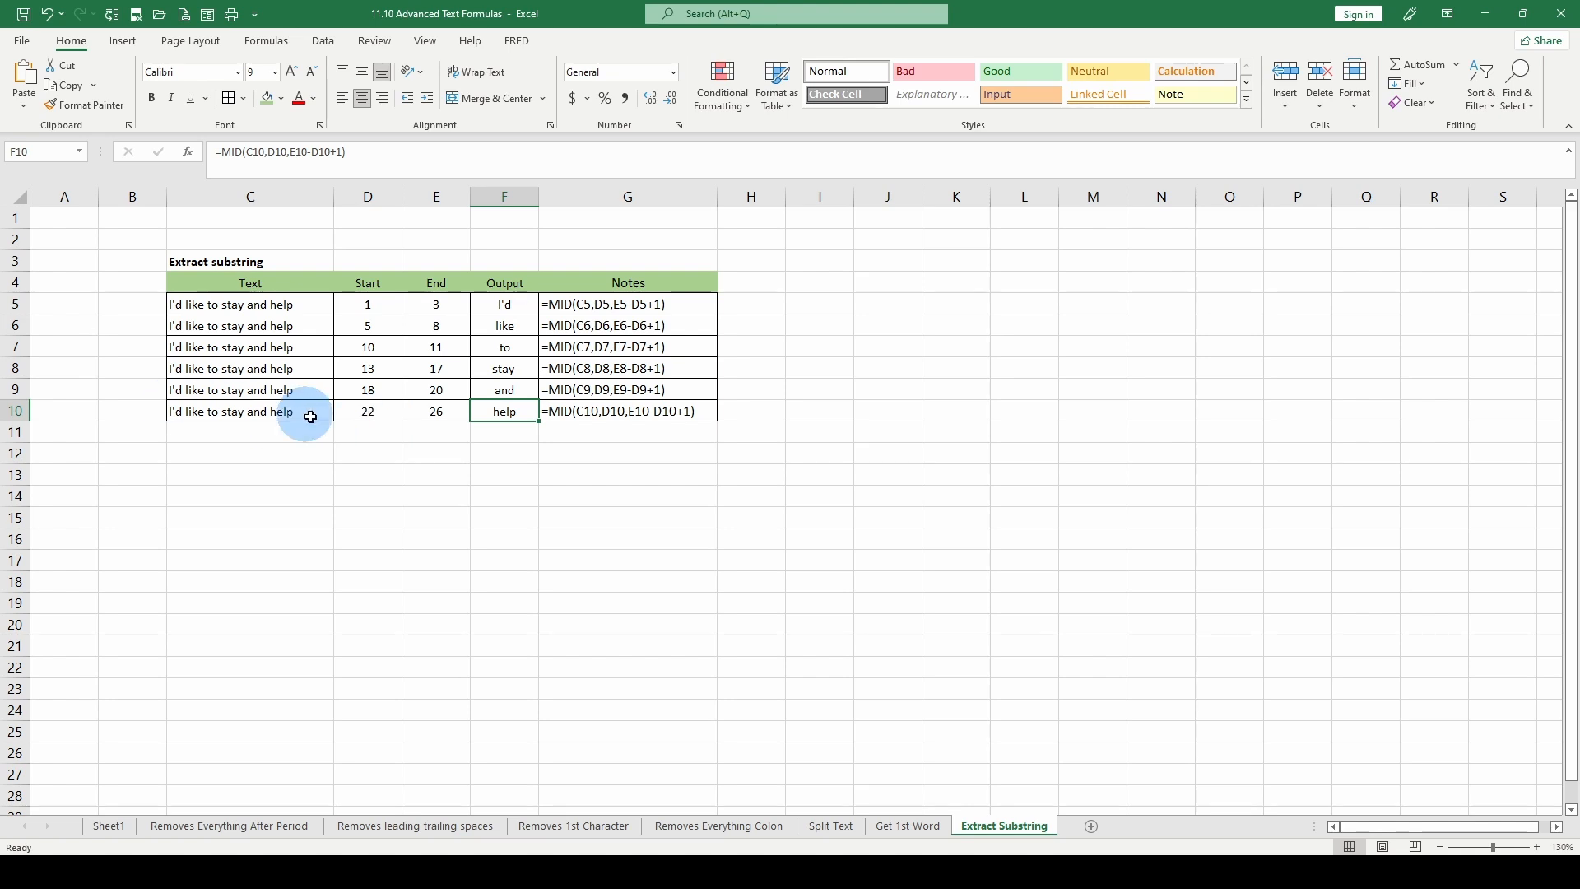
{"action": "left_click", "coordinate": [432, 416]}
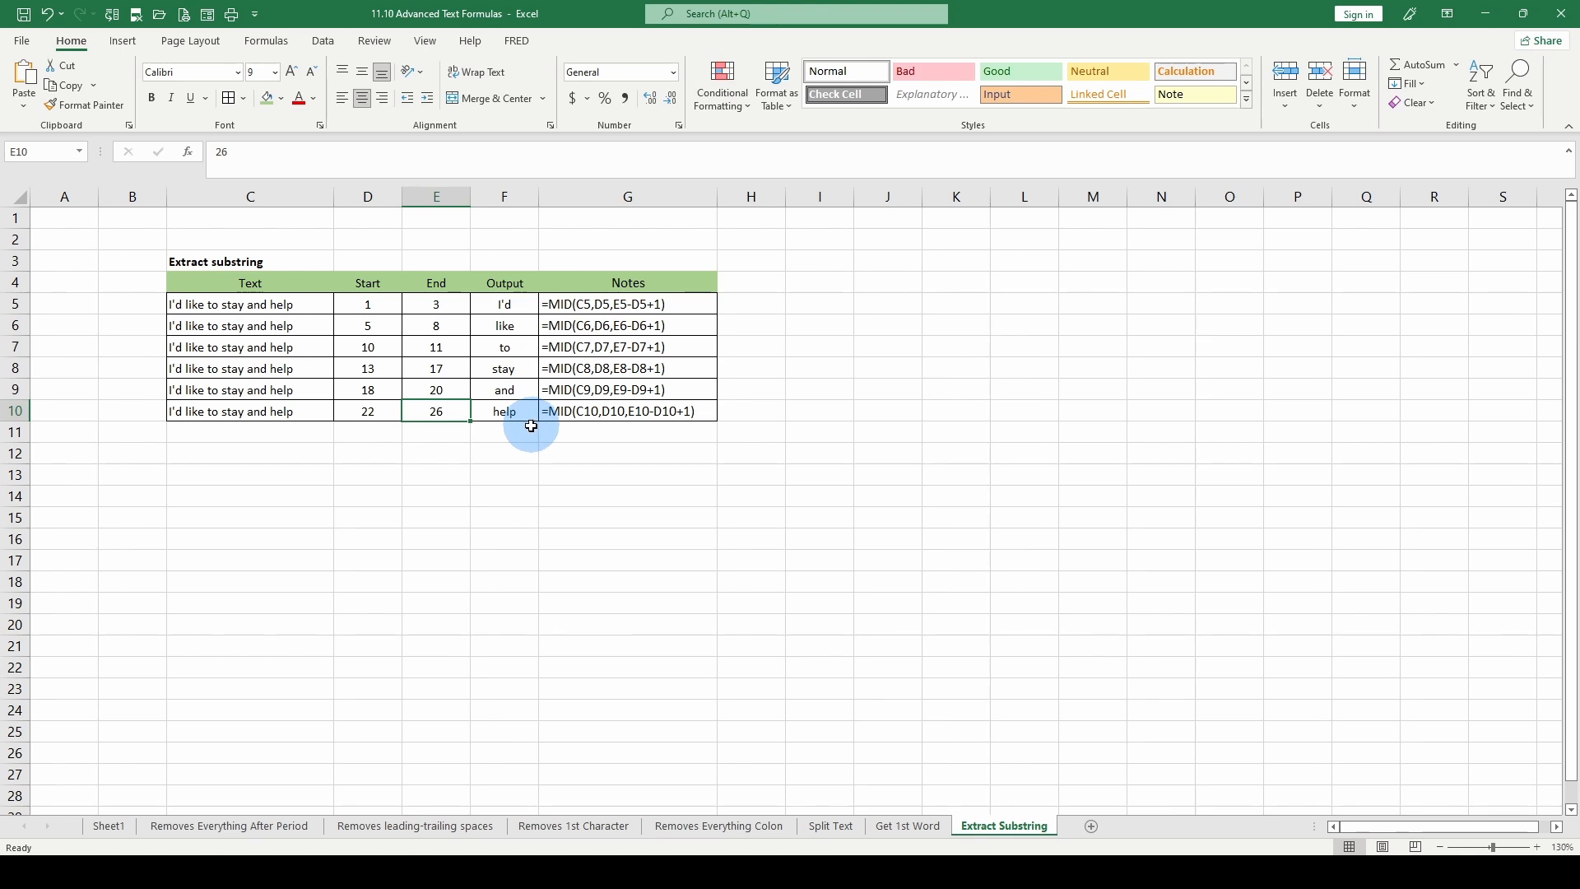
{"action": "left_click", "coordinate": [497, 461]}
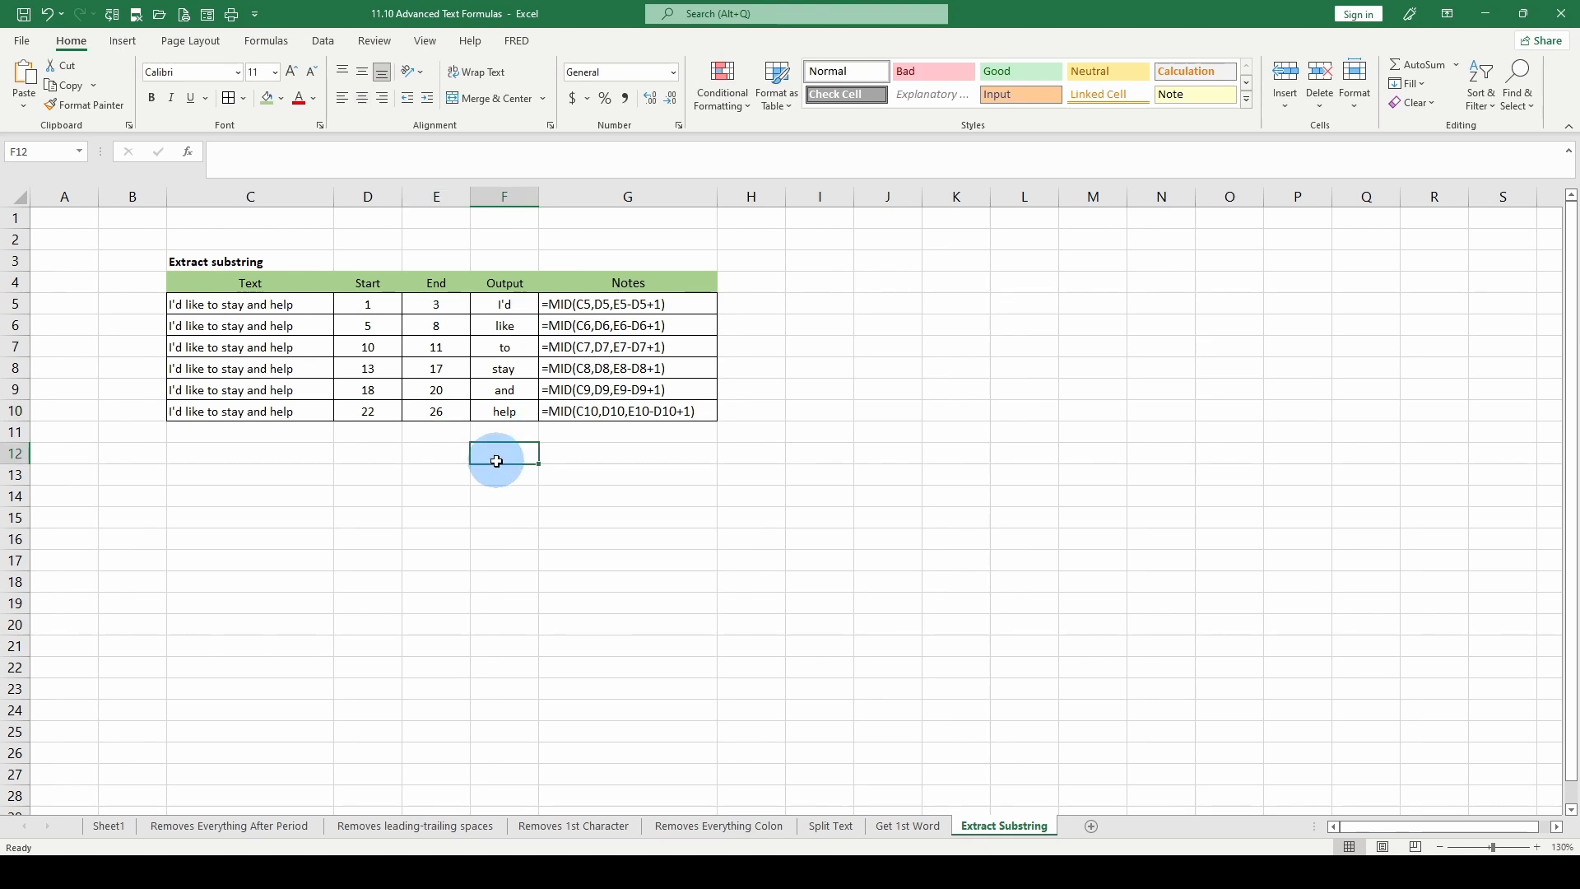